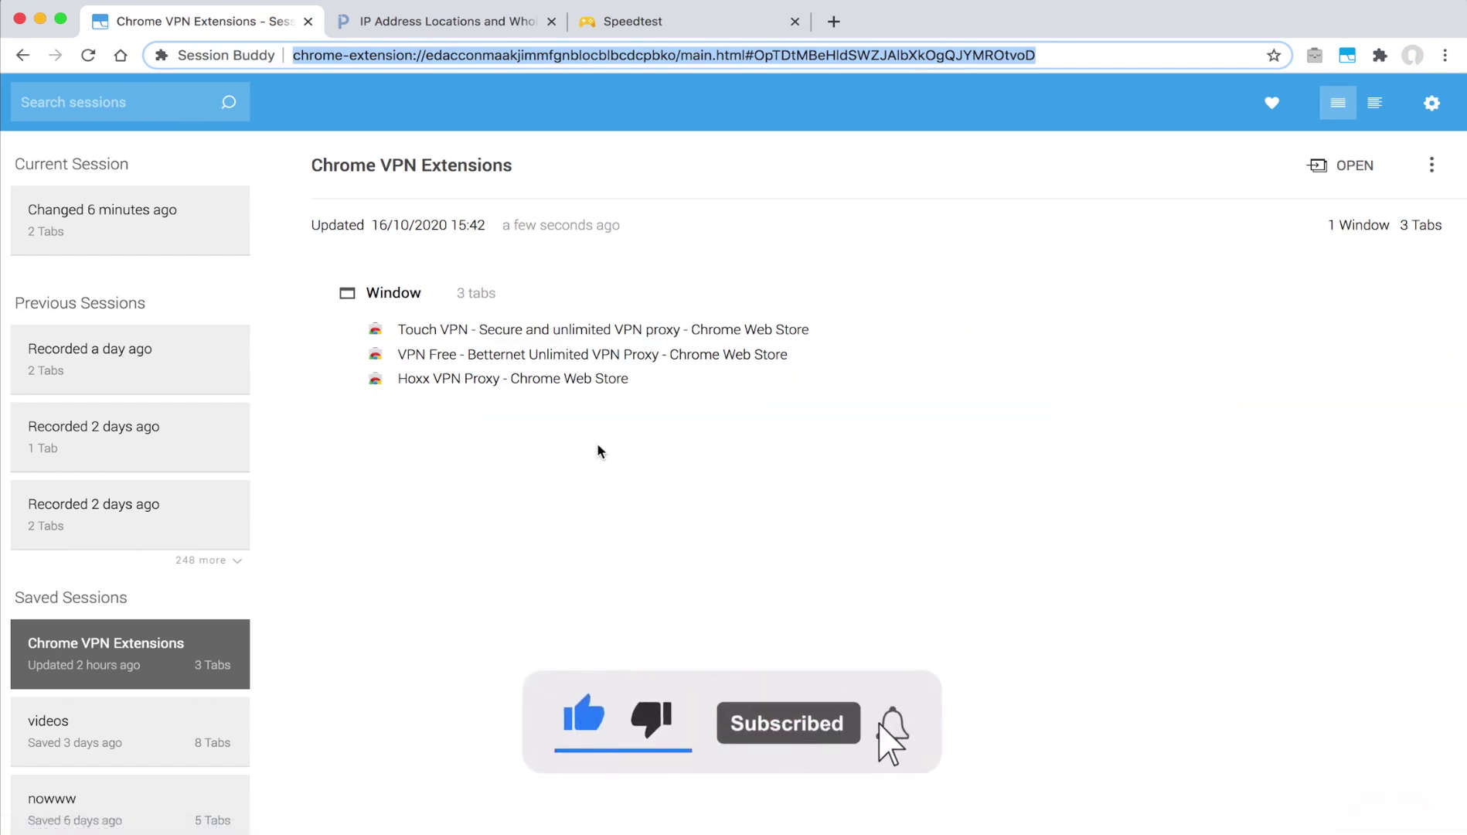
Step: Open the Touch VPN store page in a new tab, add it to Chrome, and pin it
right_click(498, 330)
click(518, 337)
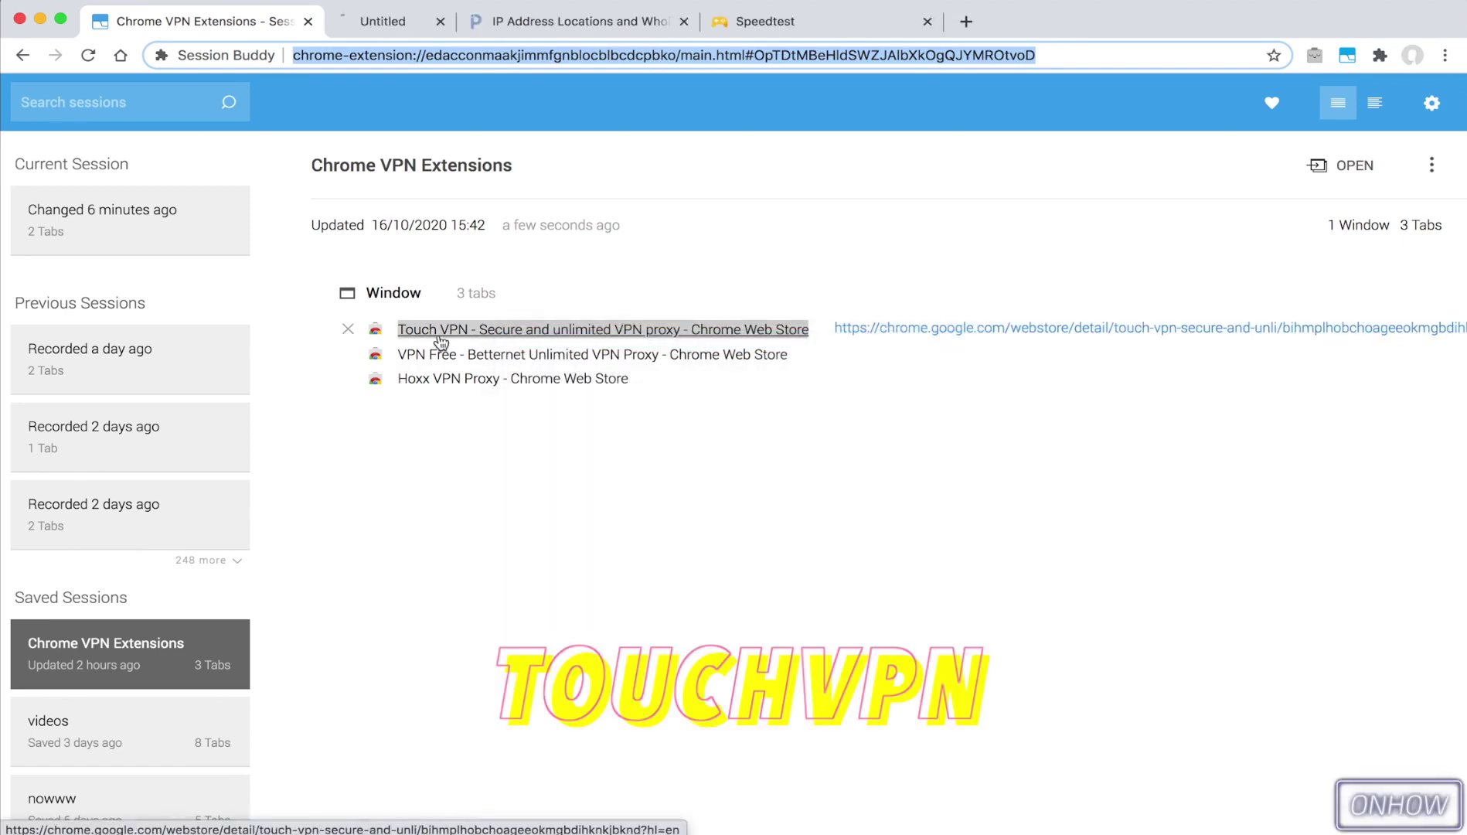
click(1132, 244)
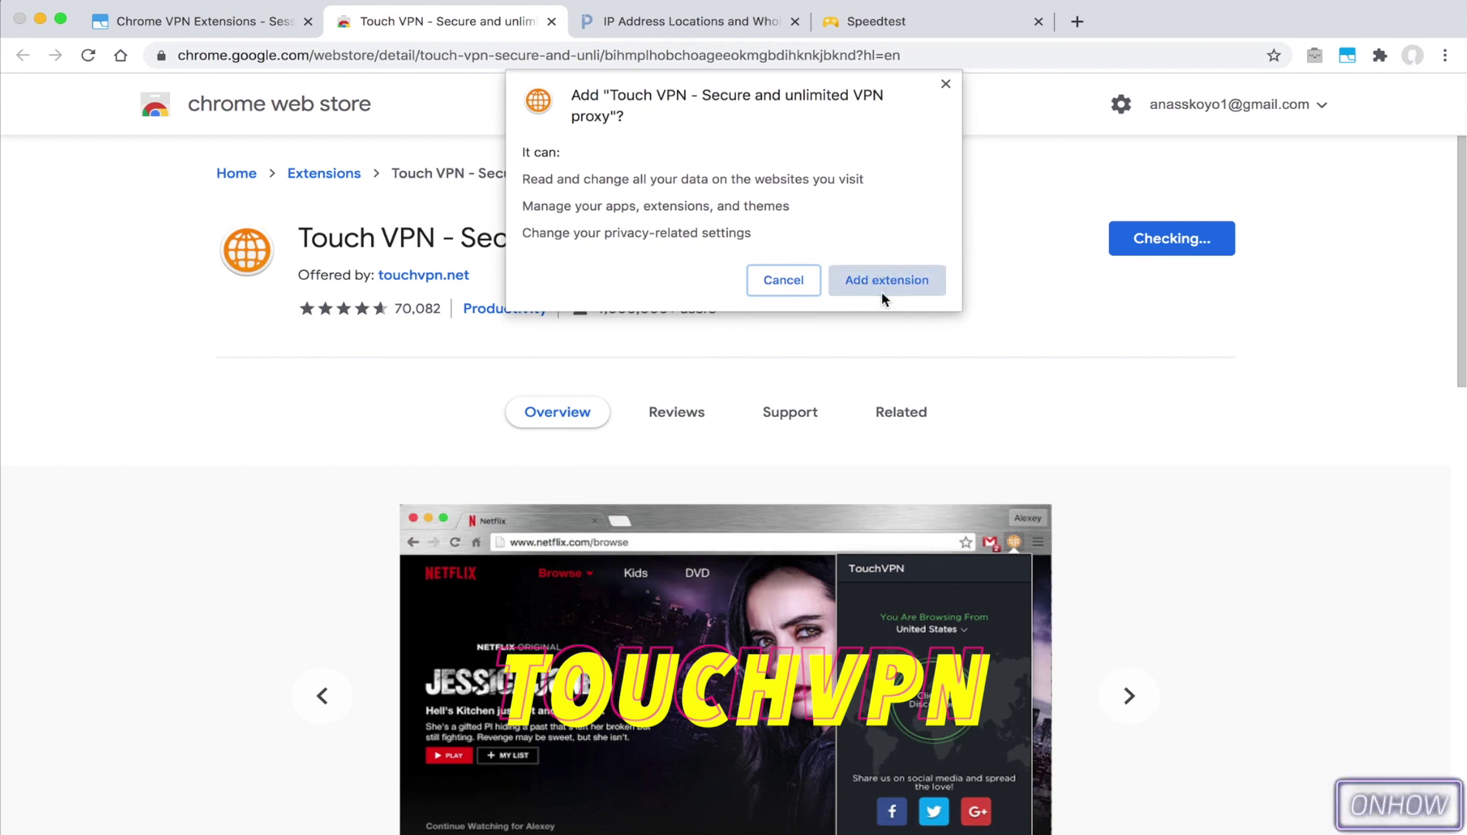
click(881, 292)
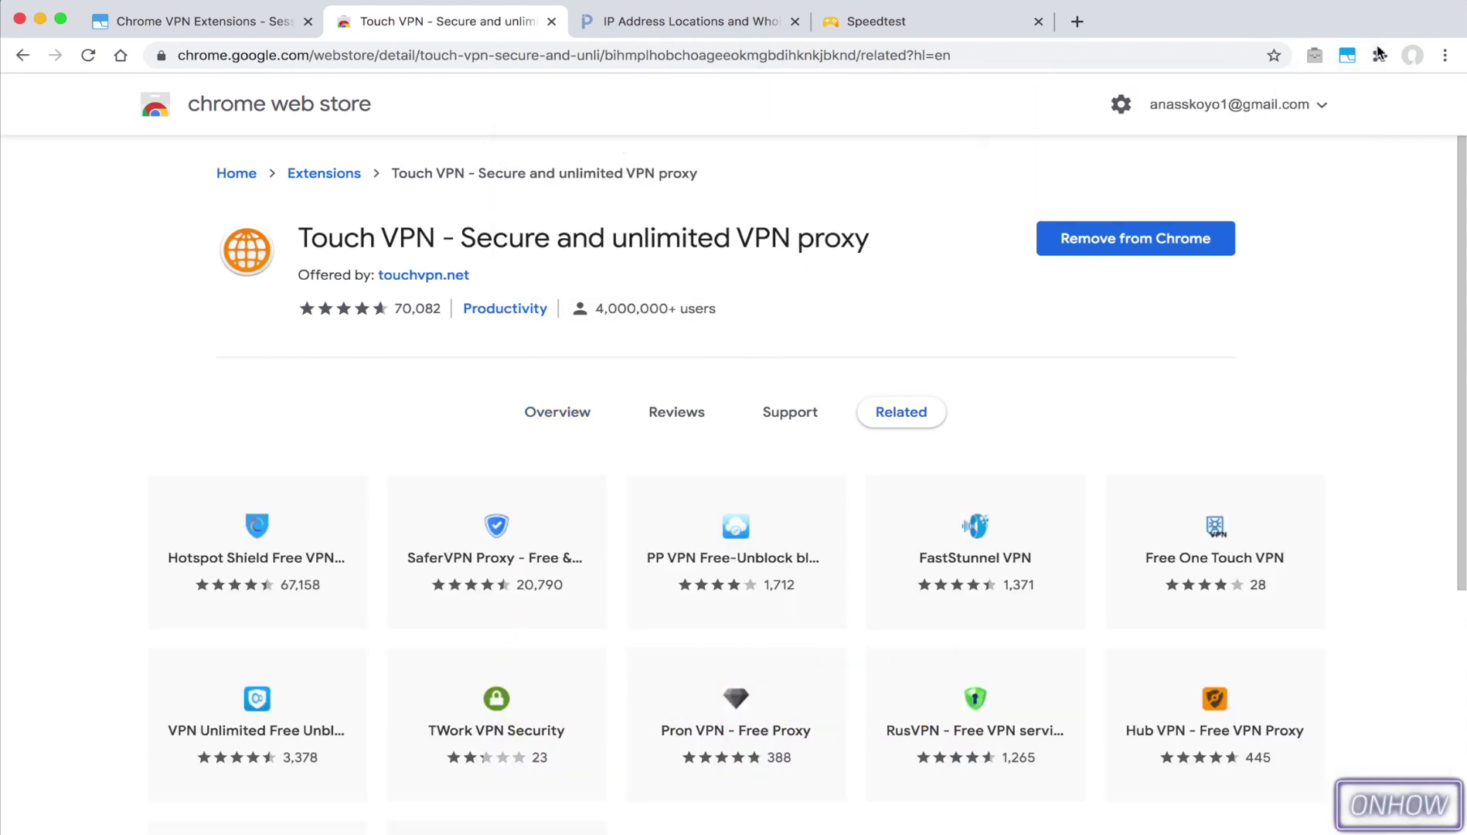
click(1380, 55)
click(1334, 307)
click(1349, 55)
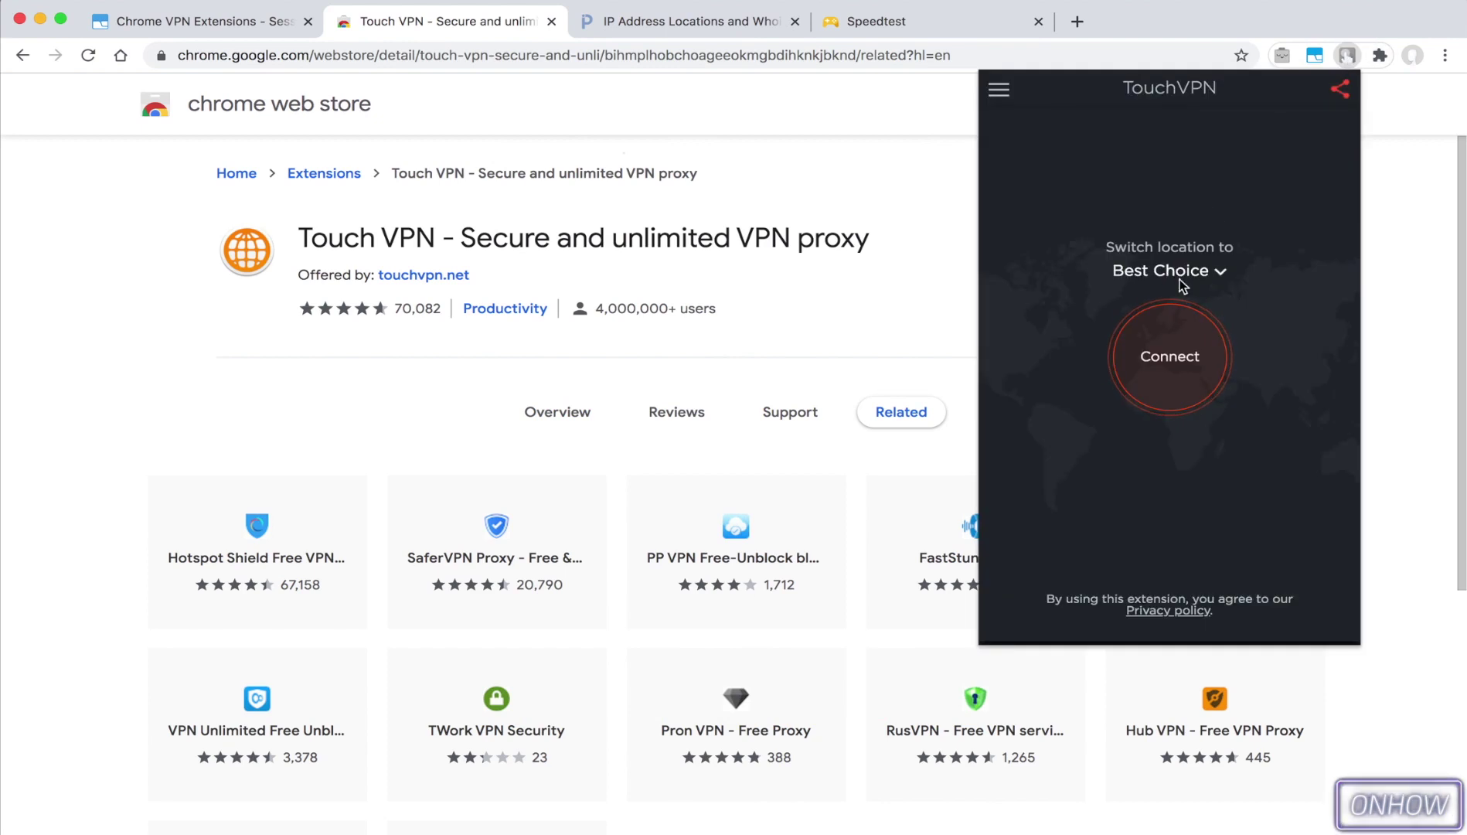
Step: Connect Touch VPN through Germany and bring up the IP lookup page
click(1188, 283)
click(1134, 209)
click(1173, 352)
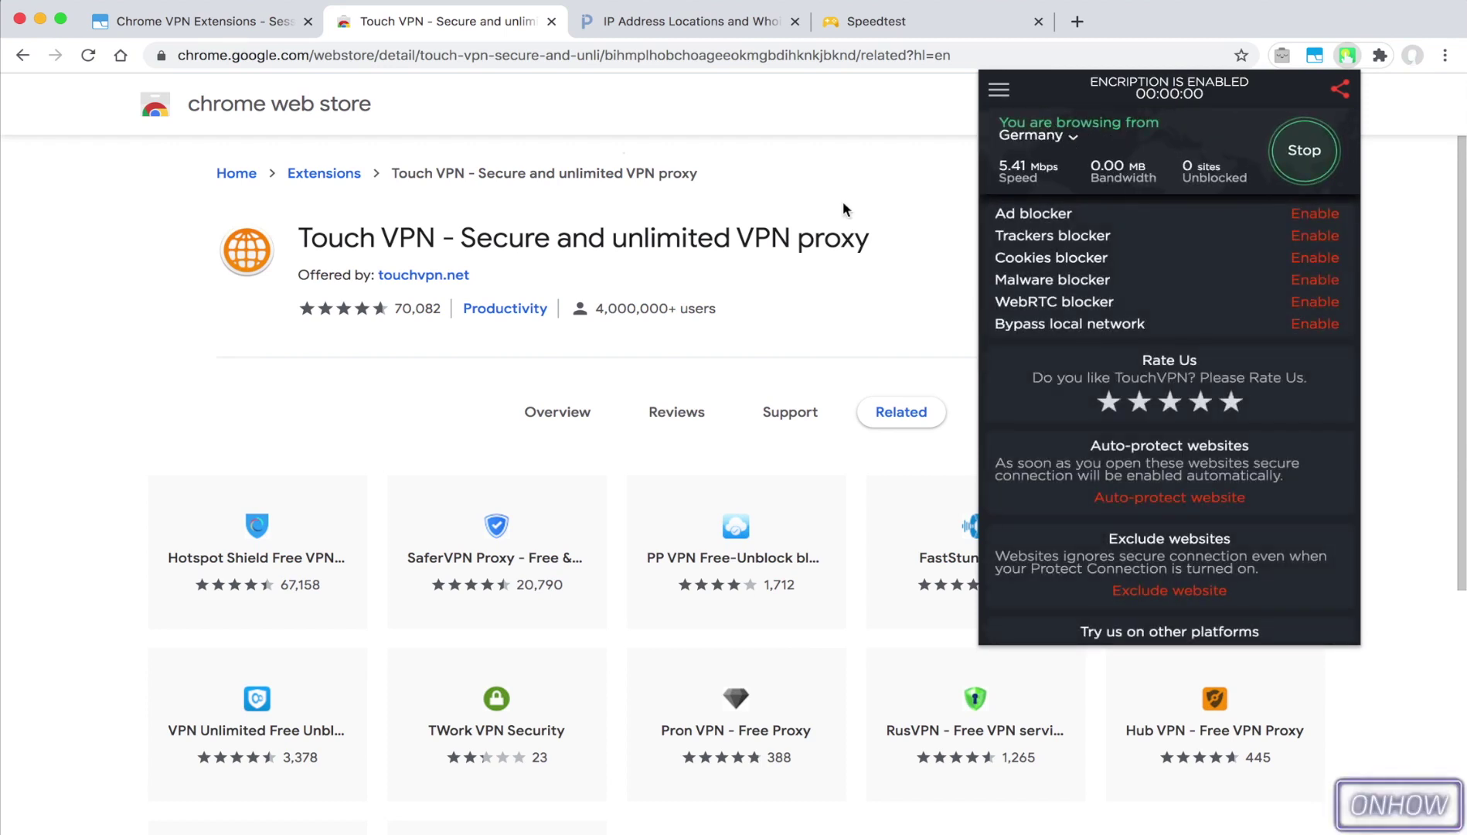
click(766, 183)
click(677, 21)
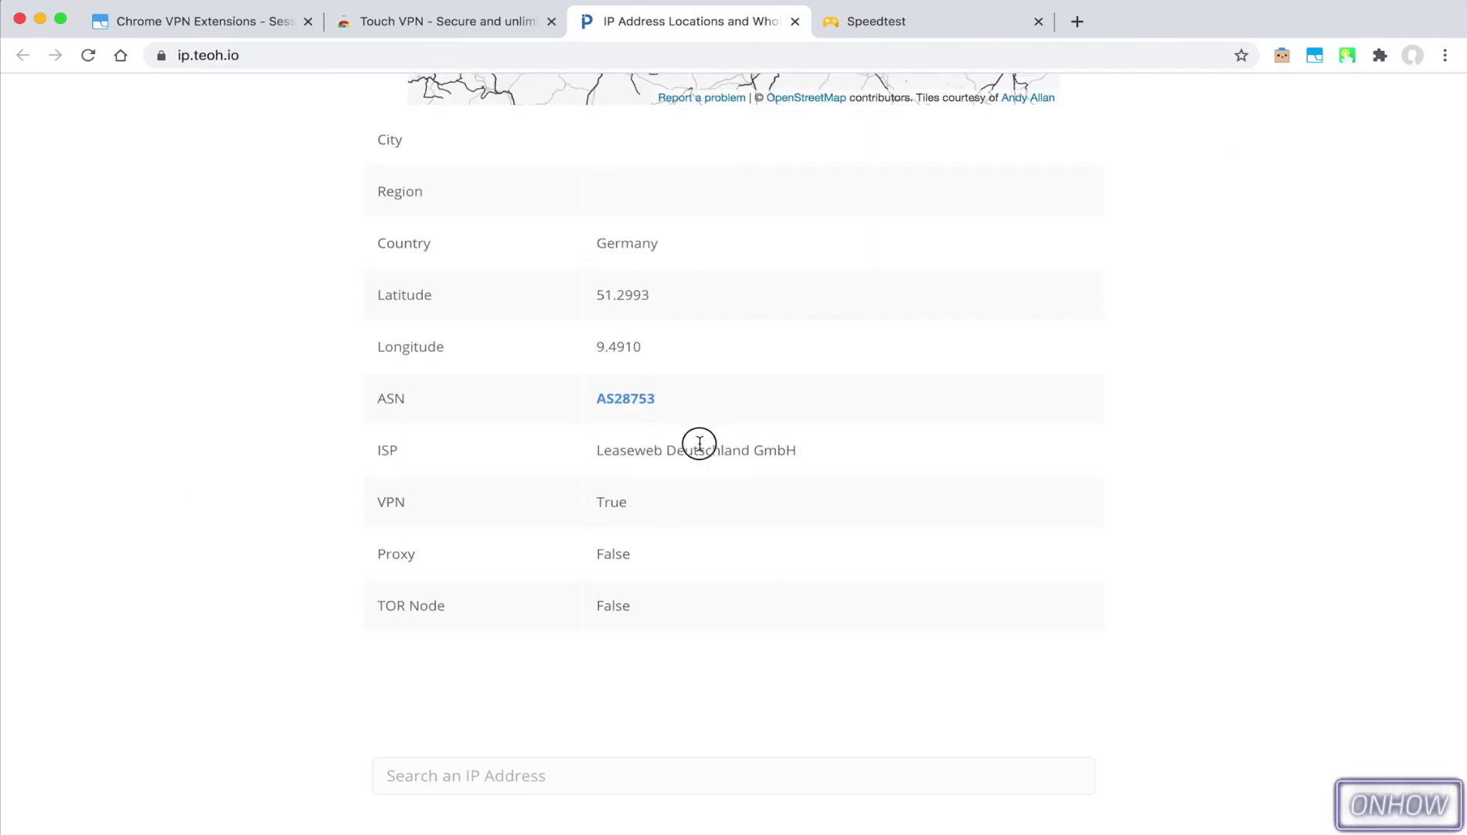
Step: Check the German Leaseweb ISP entry on ip.teoh.io, then bring up the Stadia speed test
drag(599, 452, 762, 450)
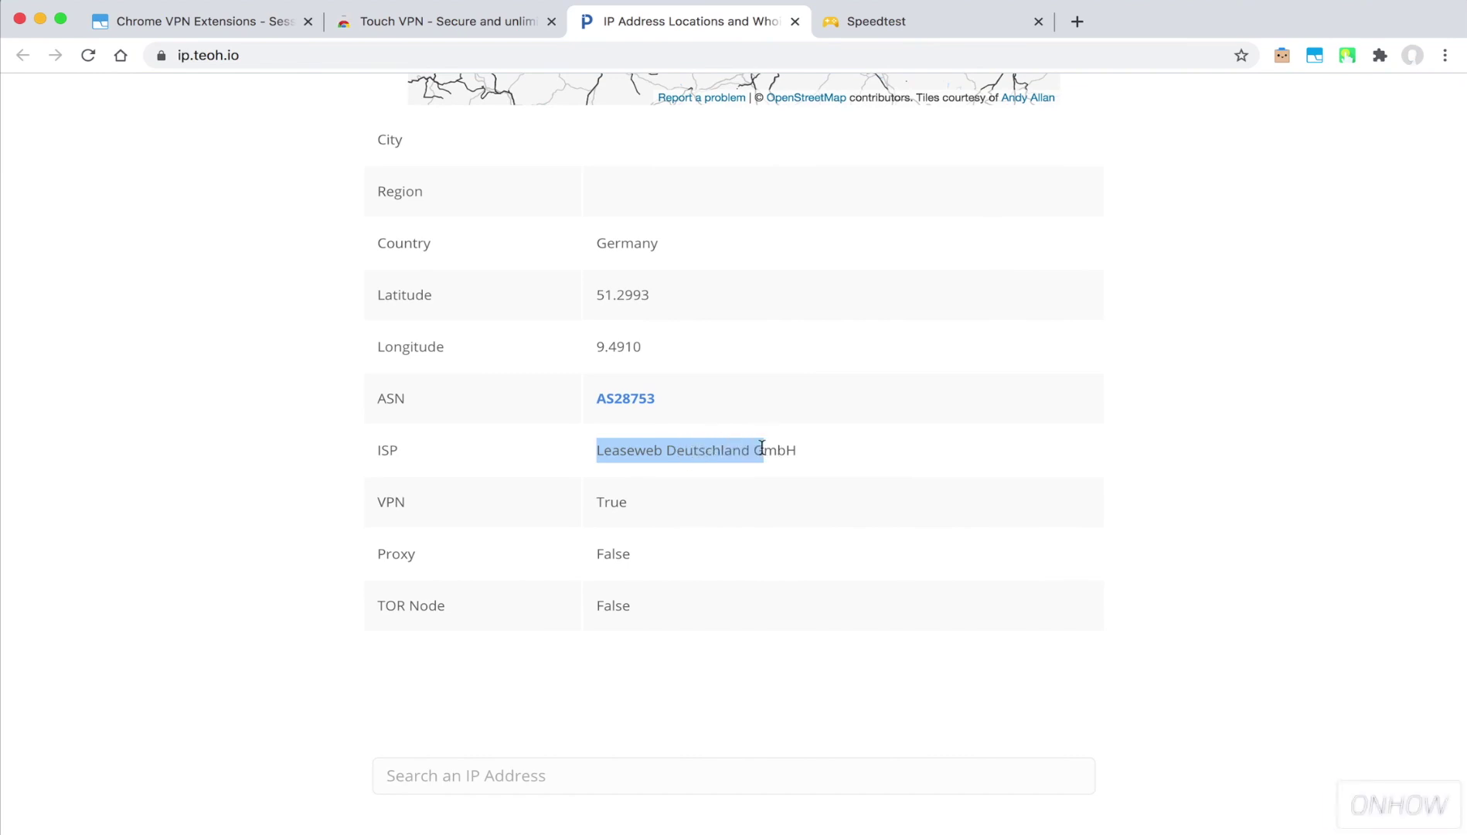
click(664, 442)
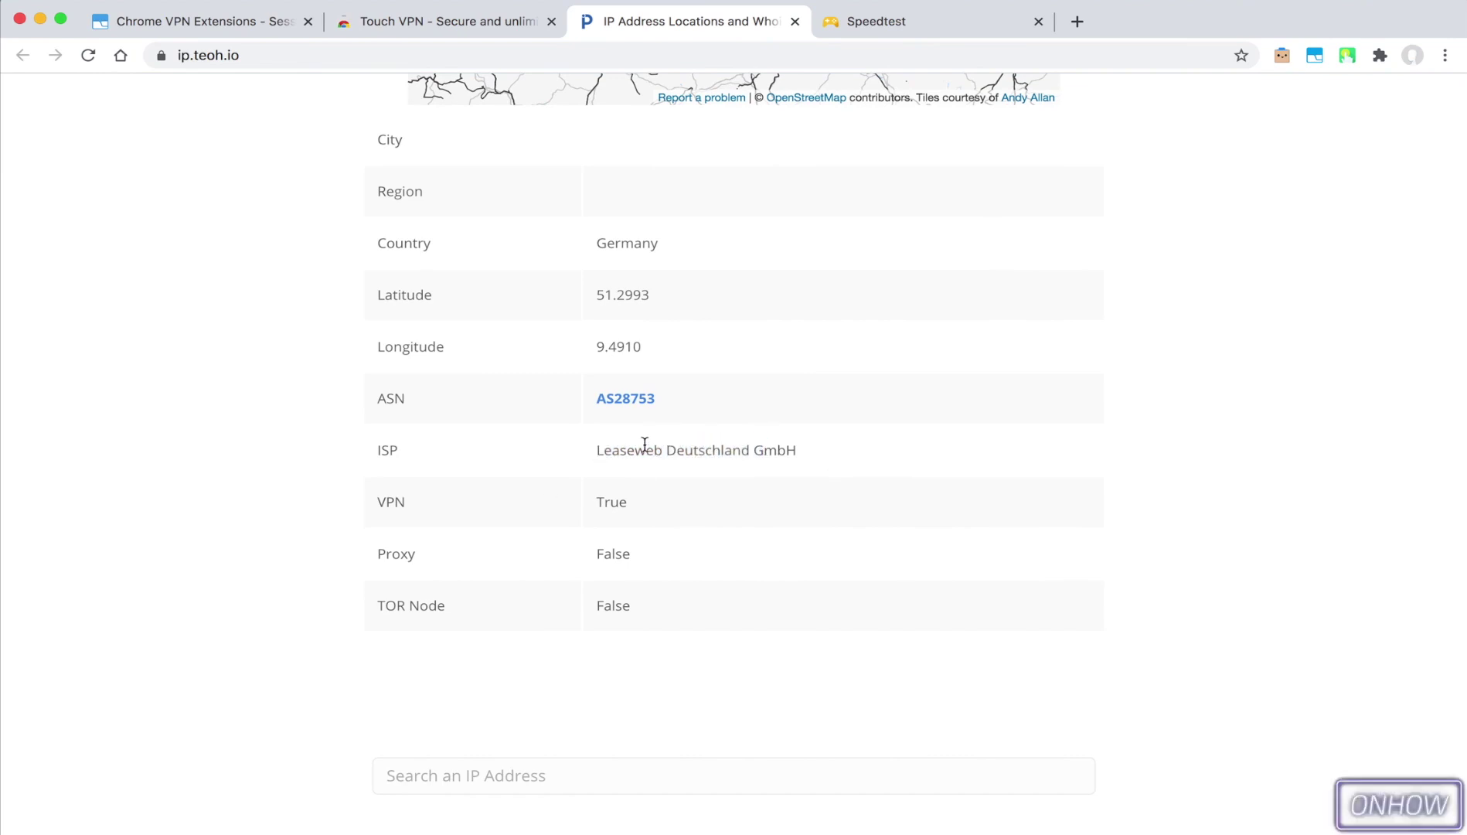
scroll(644, 444, up, 3)
scroll(644, 445, down, 2)
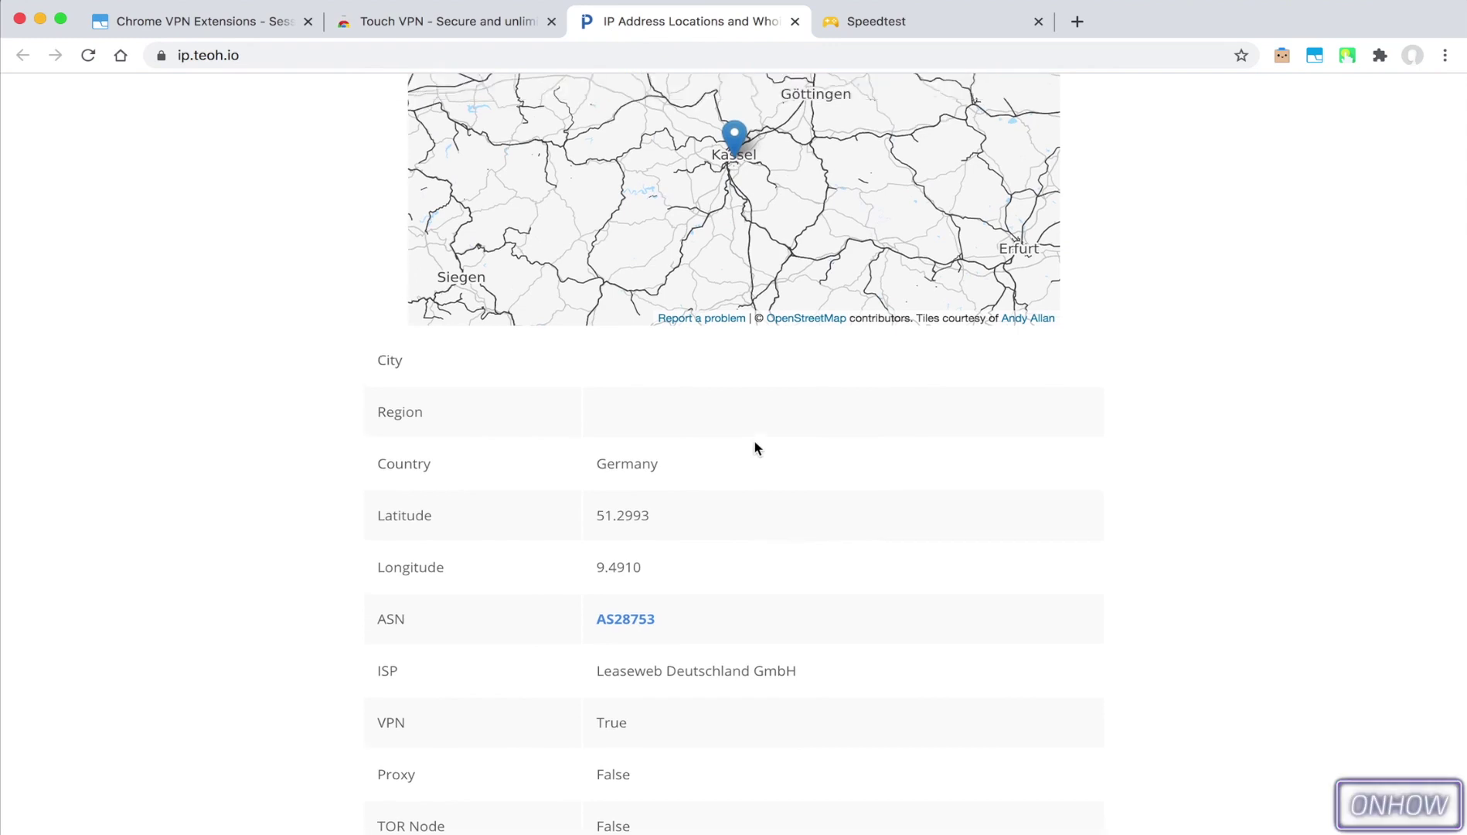
scroll(753, 448, up, 5)
click(881, 22)
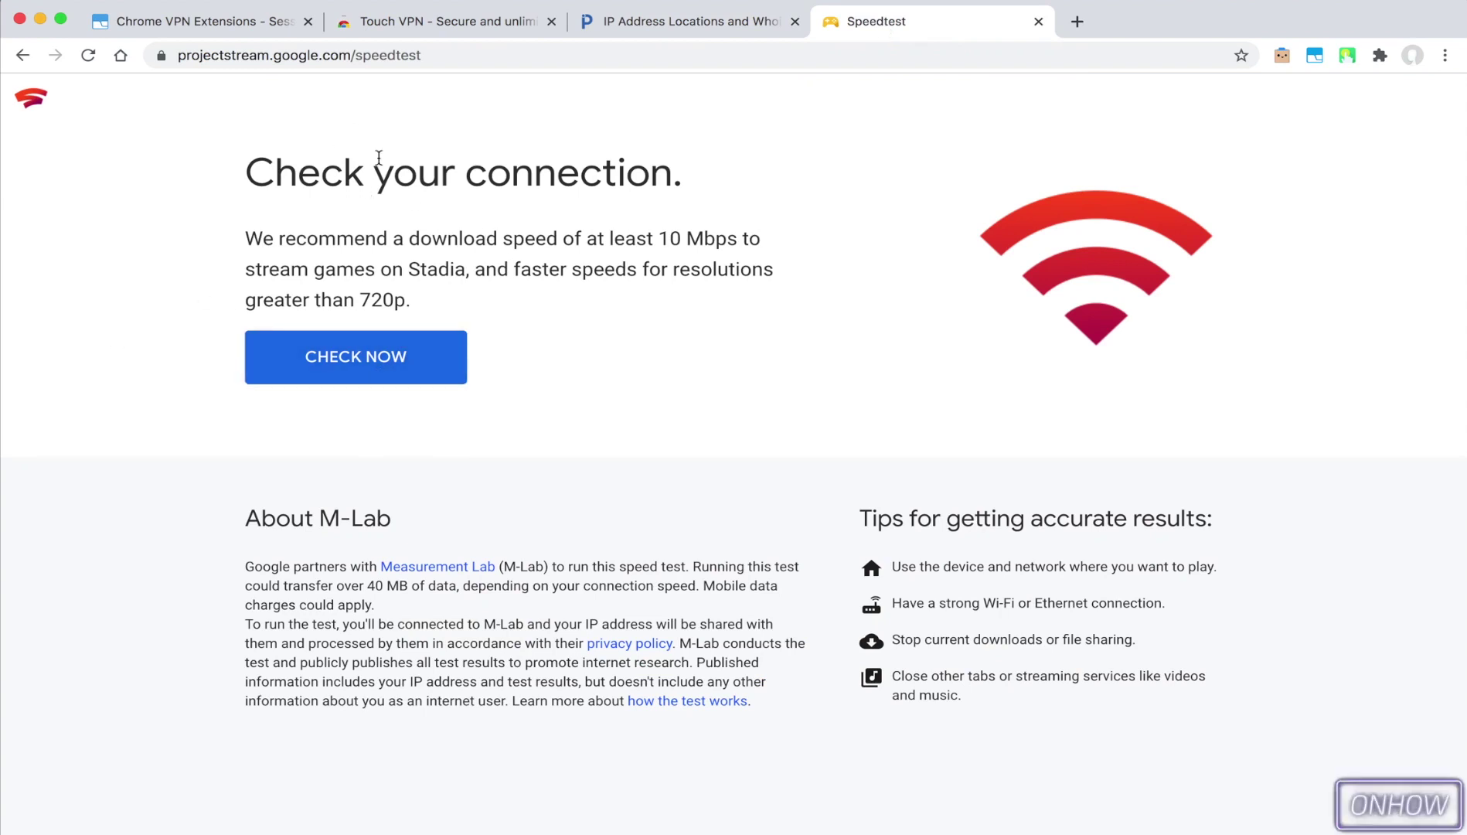
Step: Run the Stadia connection check, which reports 2.574 Mbps, and return to the Touch VPN page
click(370, 380)
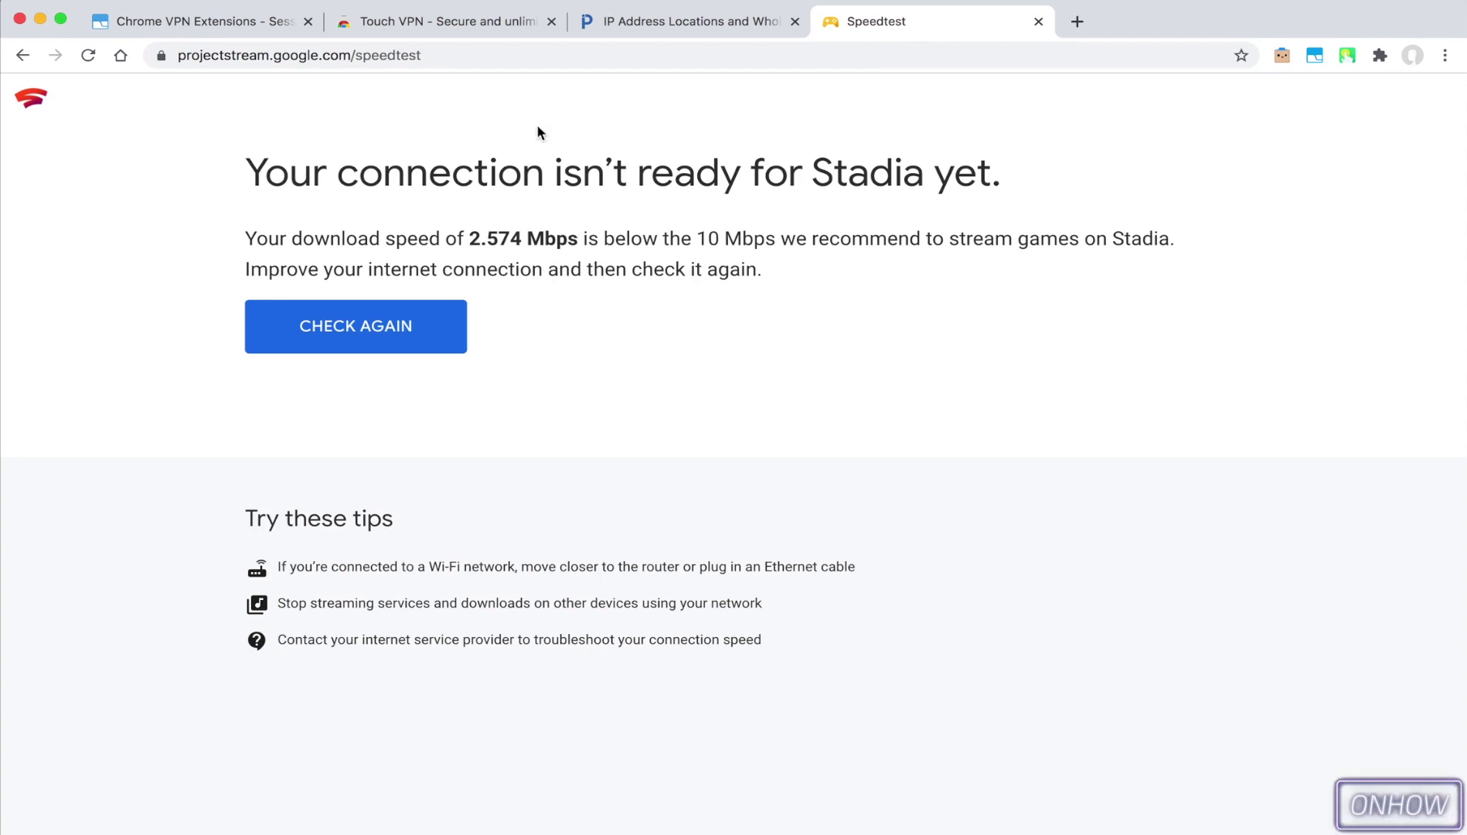
click(439, 24)
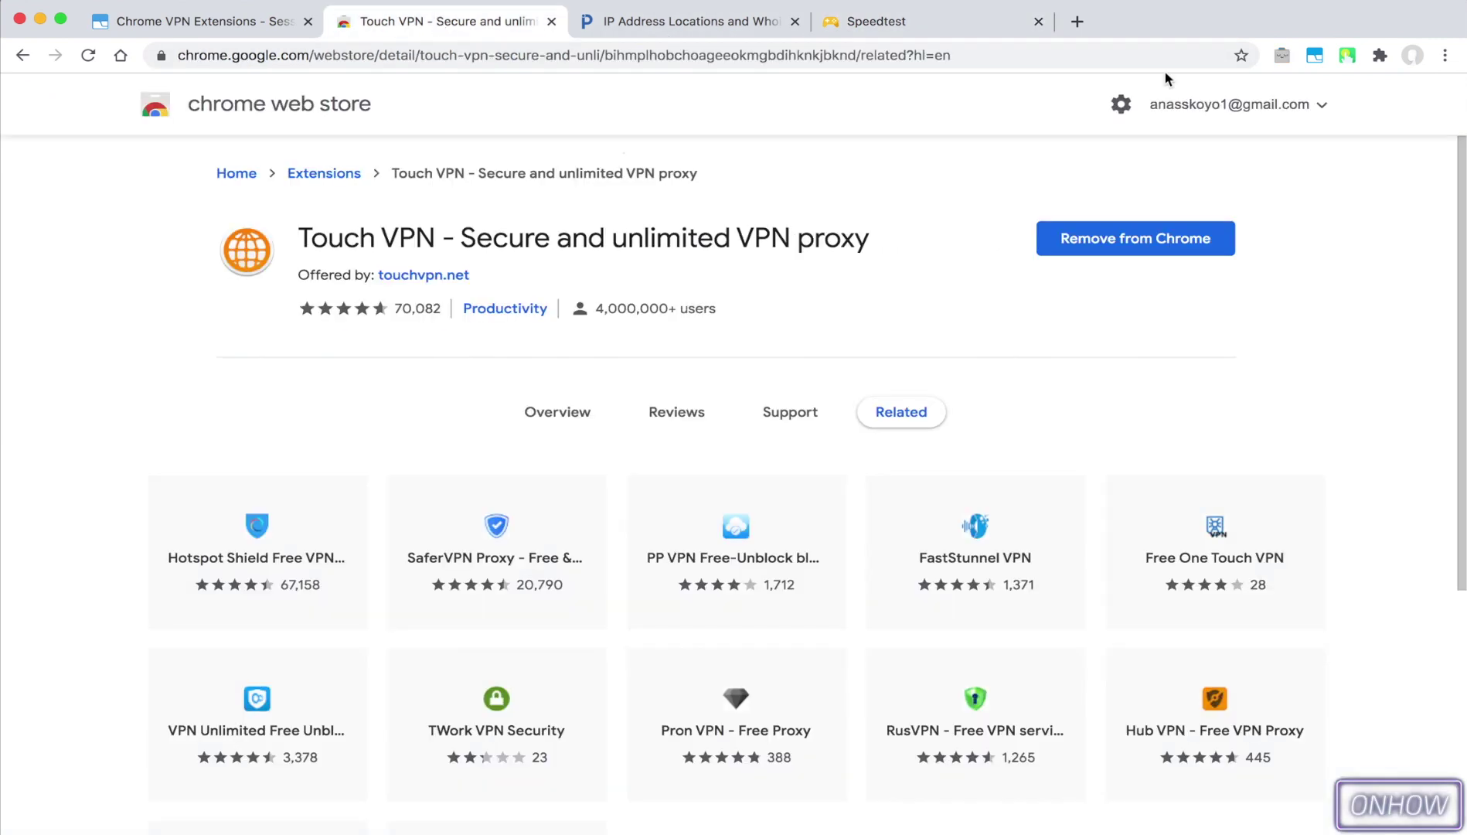
Step: Stop the Touch VPN connection and close its Web Store tab
click(857, 23)
click(439, 19)
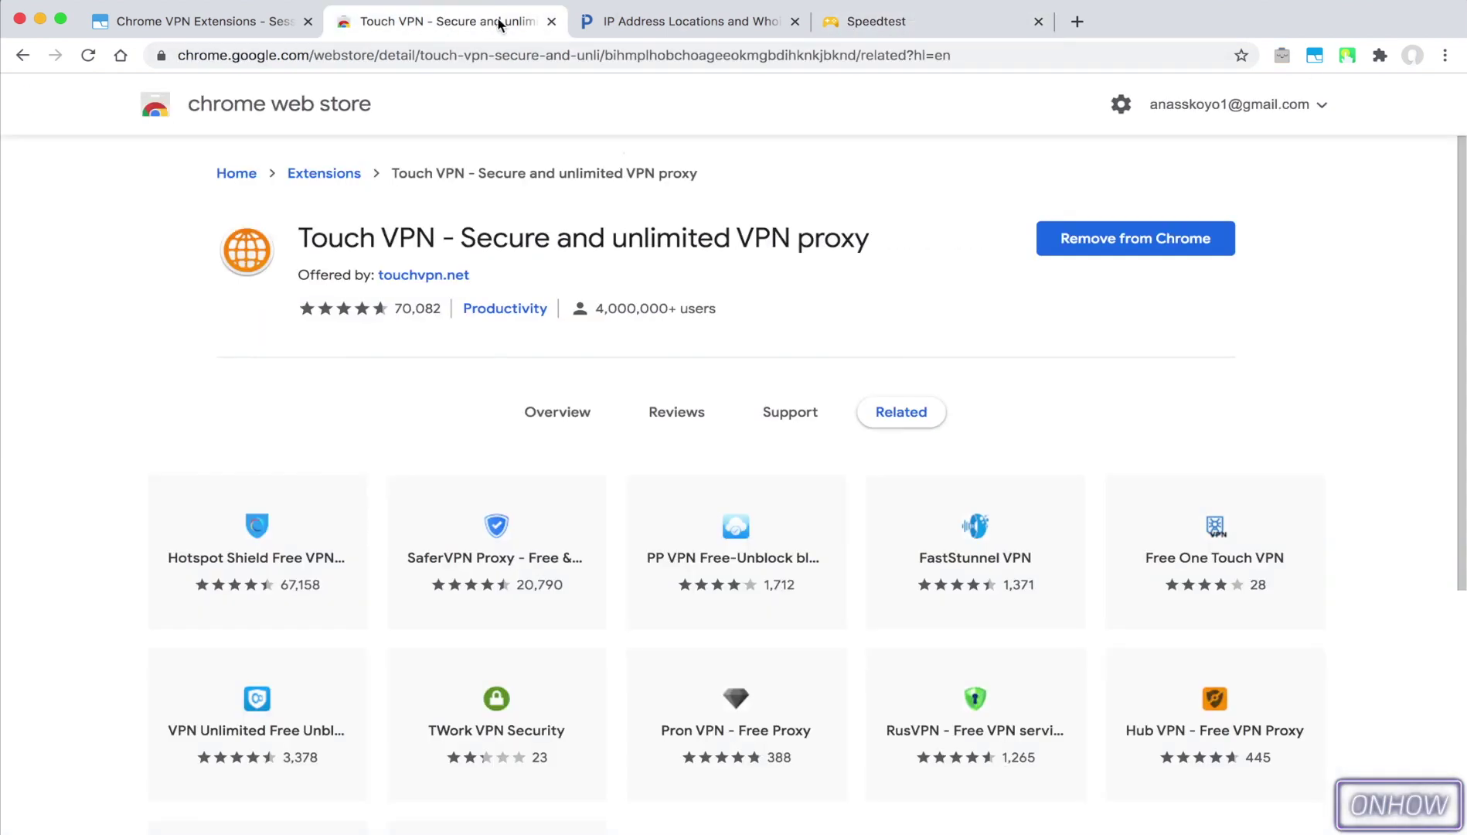
click(1346, 54)
click(1304, 149)
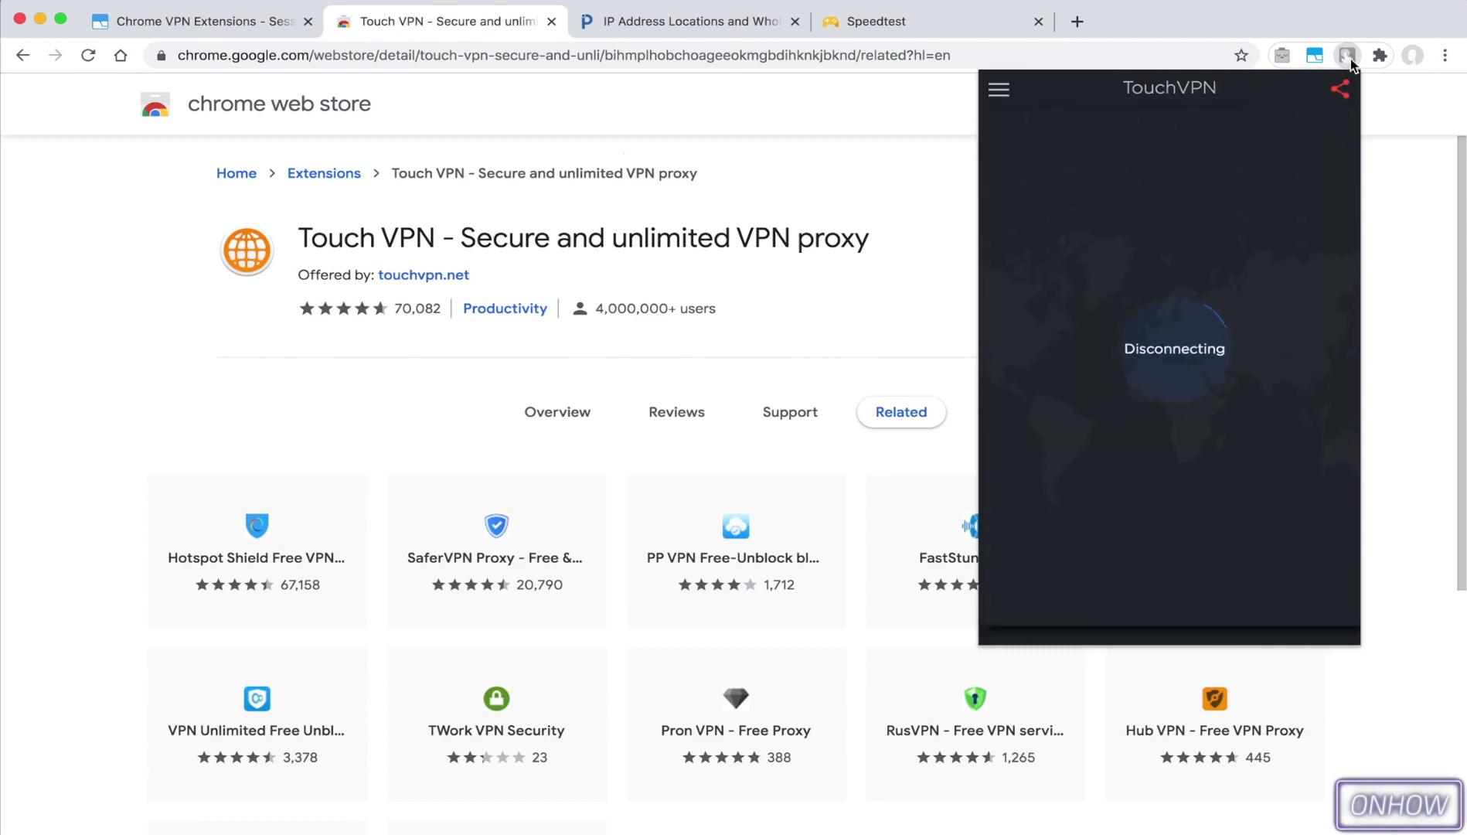
key(ctrl+w)
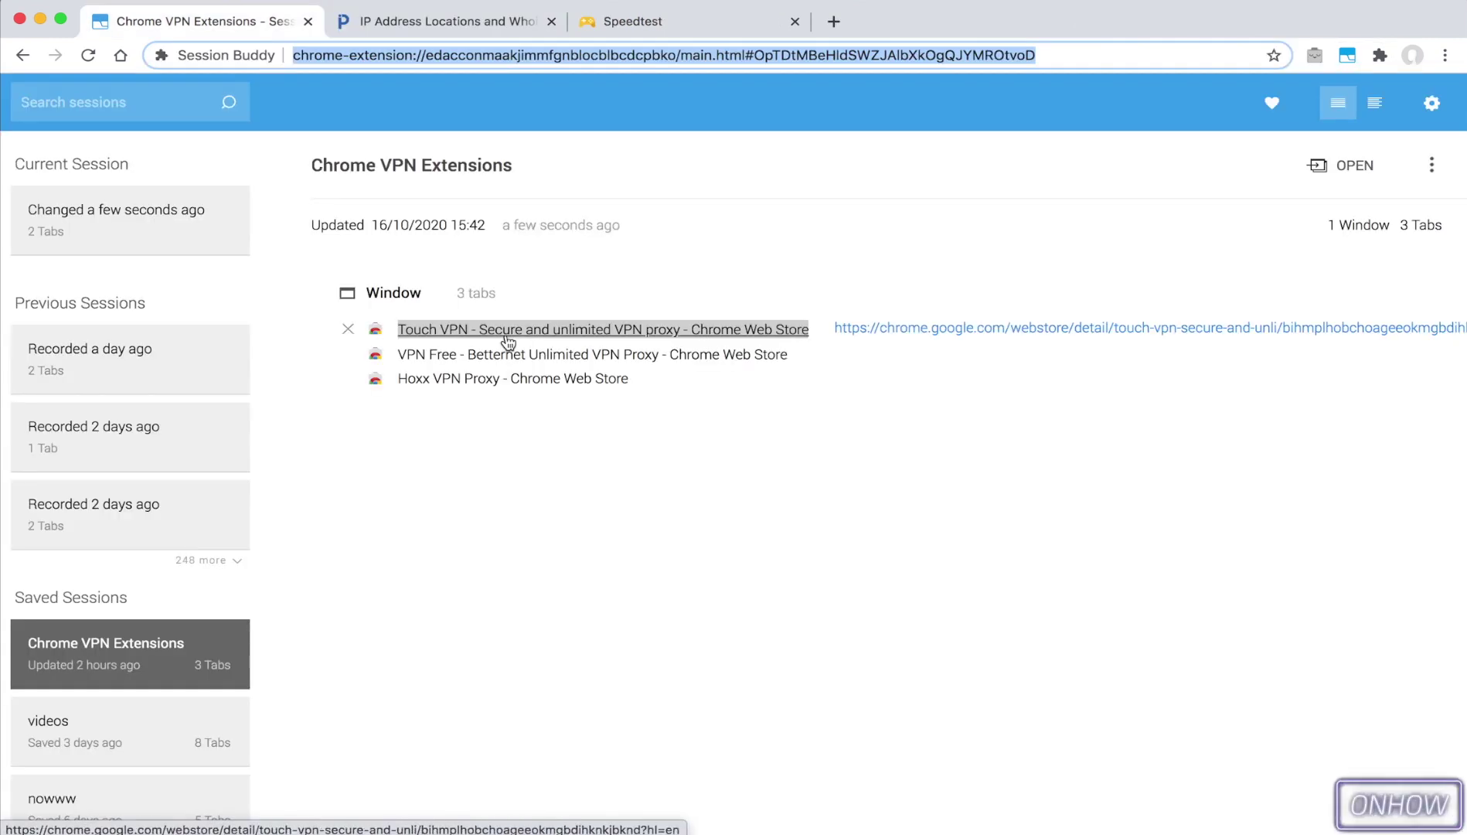
mouse_move(592, 354)
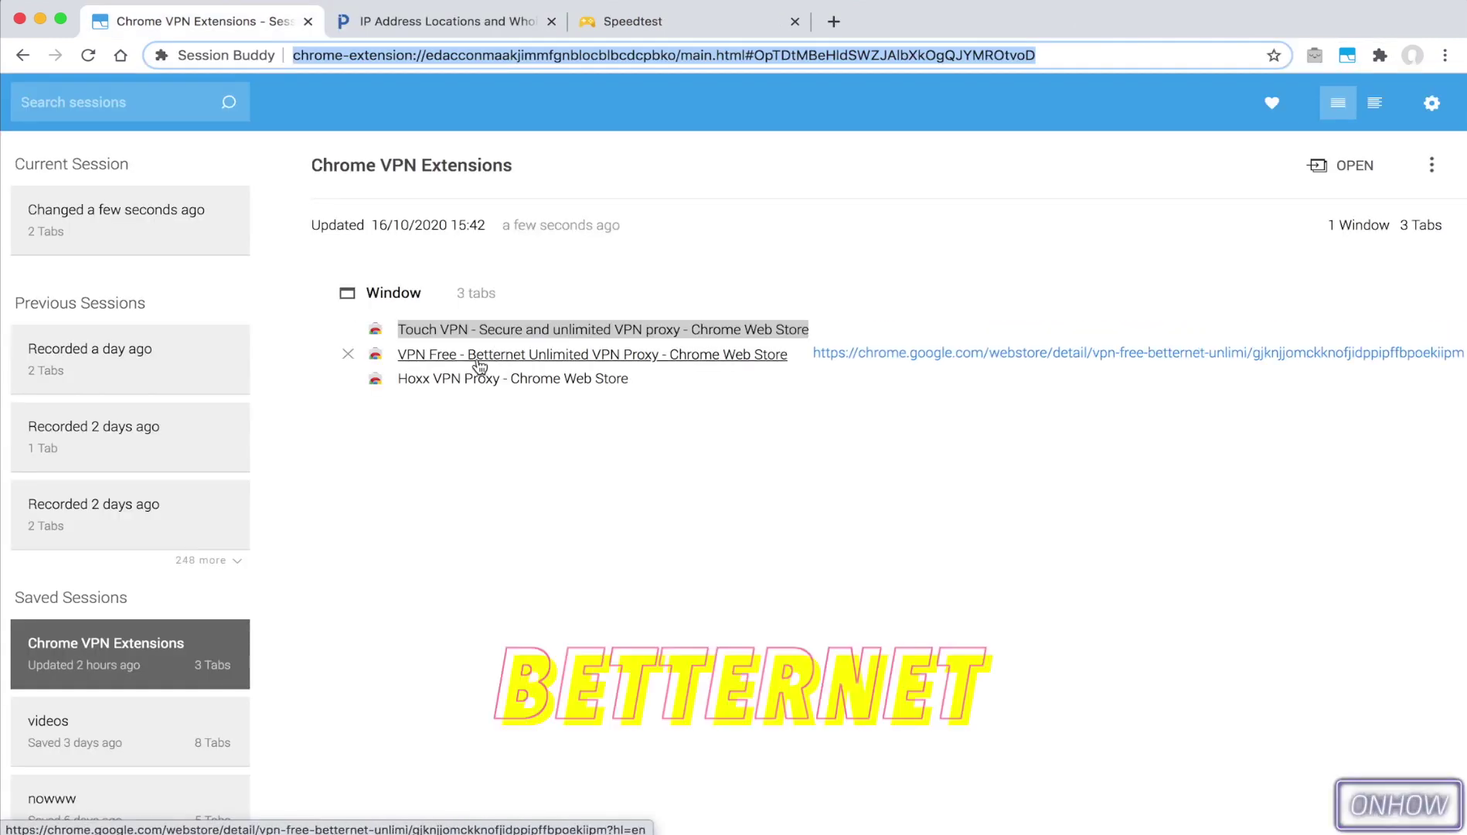
right_click(479, 365)
Step: Open the VPN Free store page in a new tab, add it to Chrome, and pin it
click(504, 371)
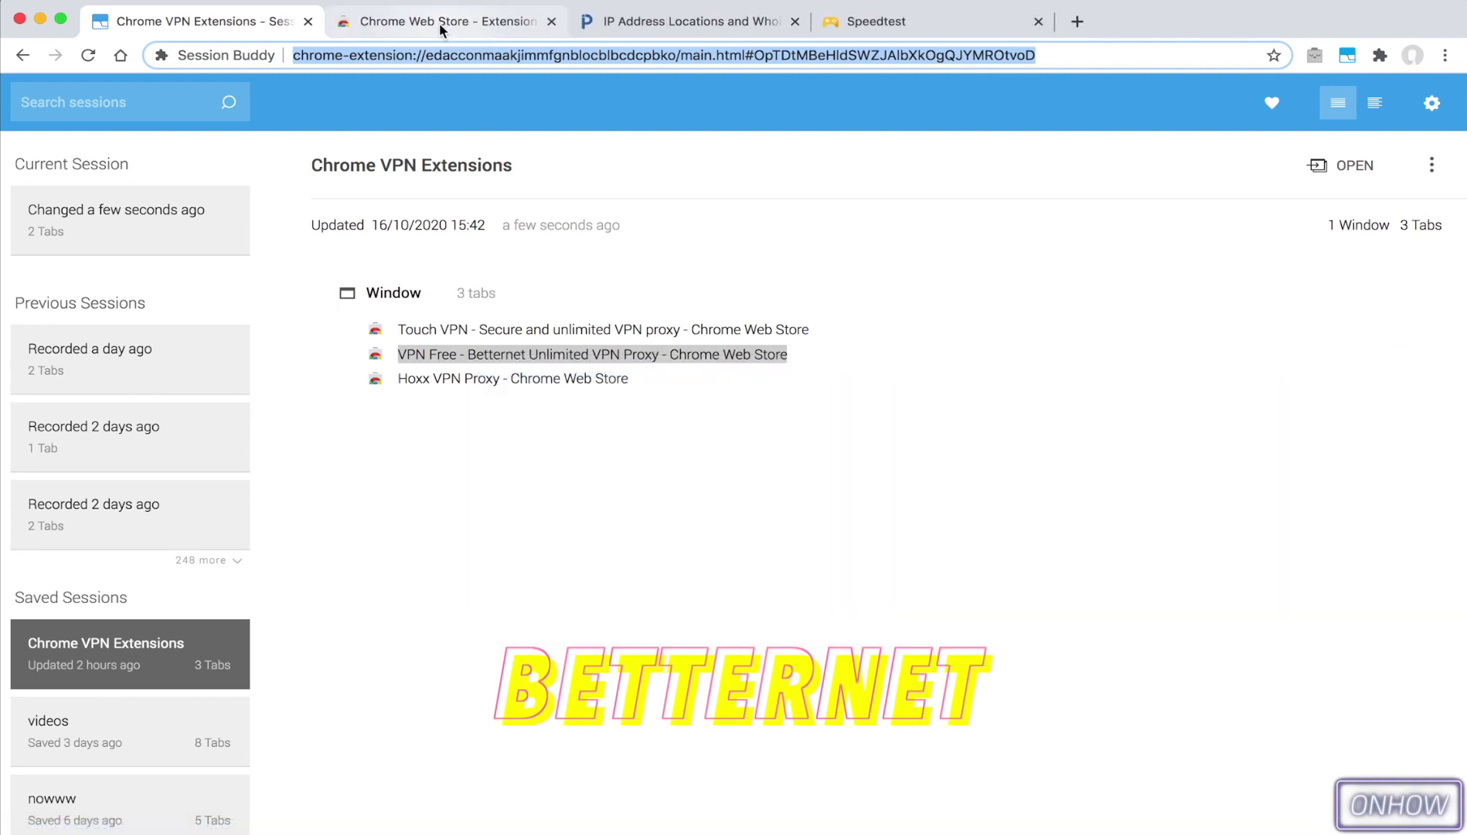
click(441, 31)
click(1143, 240)
click(895, 270)
click(1380, 55)
click(1333, 308)
Step: Connect Betternet through the Germany virtual location and bring up the IP lookup page
click(1350, 55)
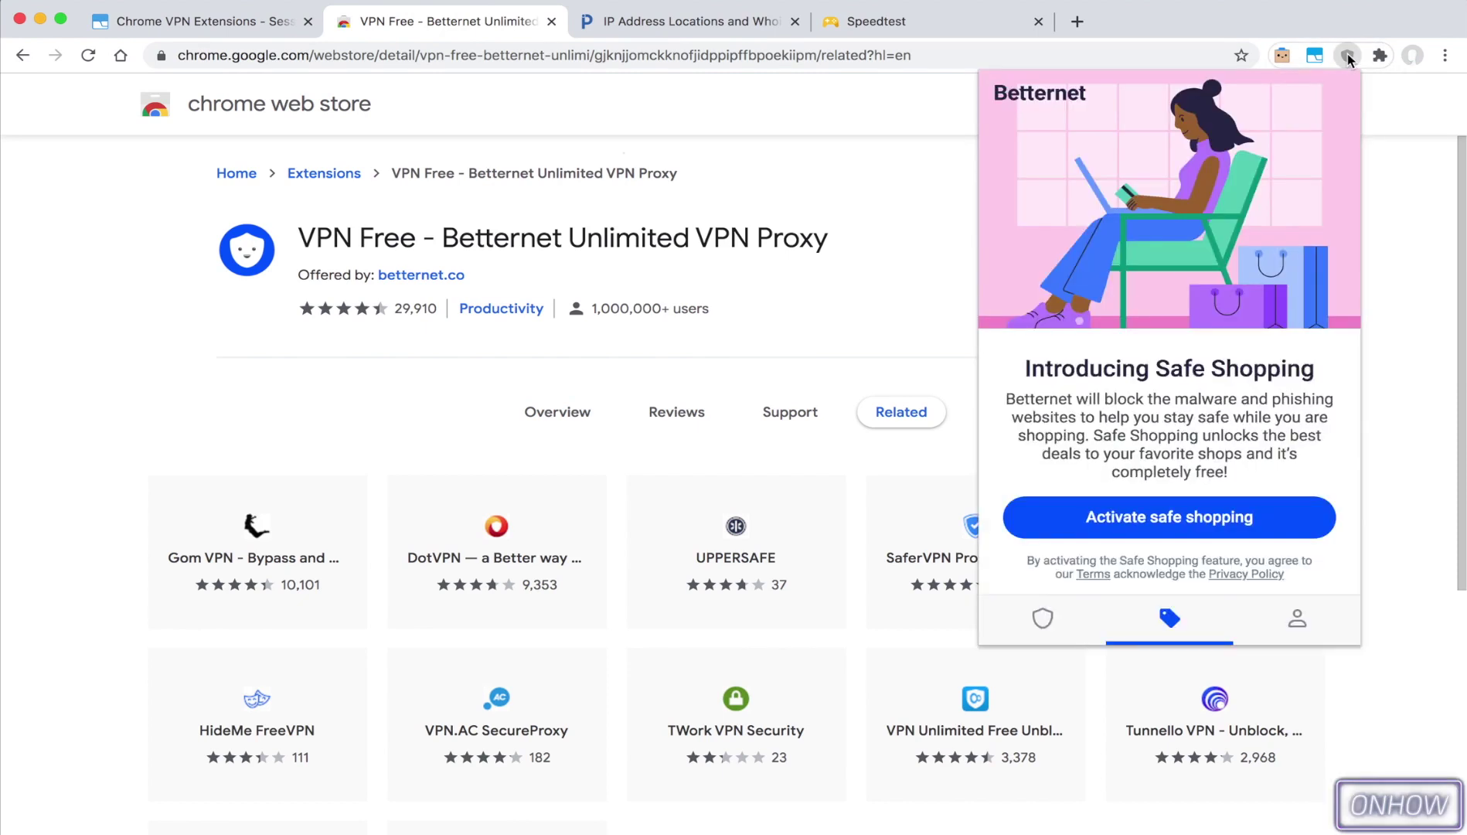
click(1044, 640)
click(1155, 500)
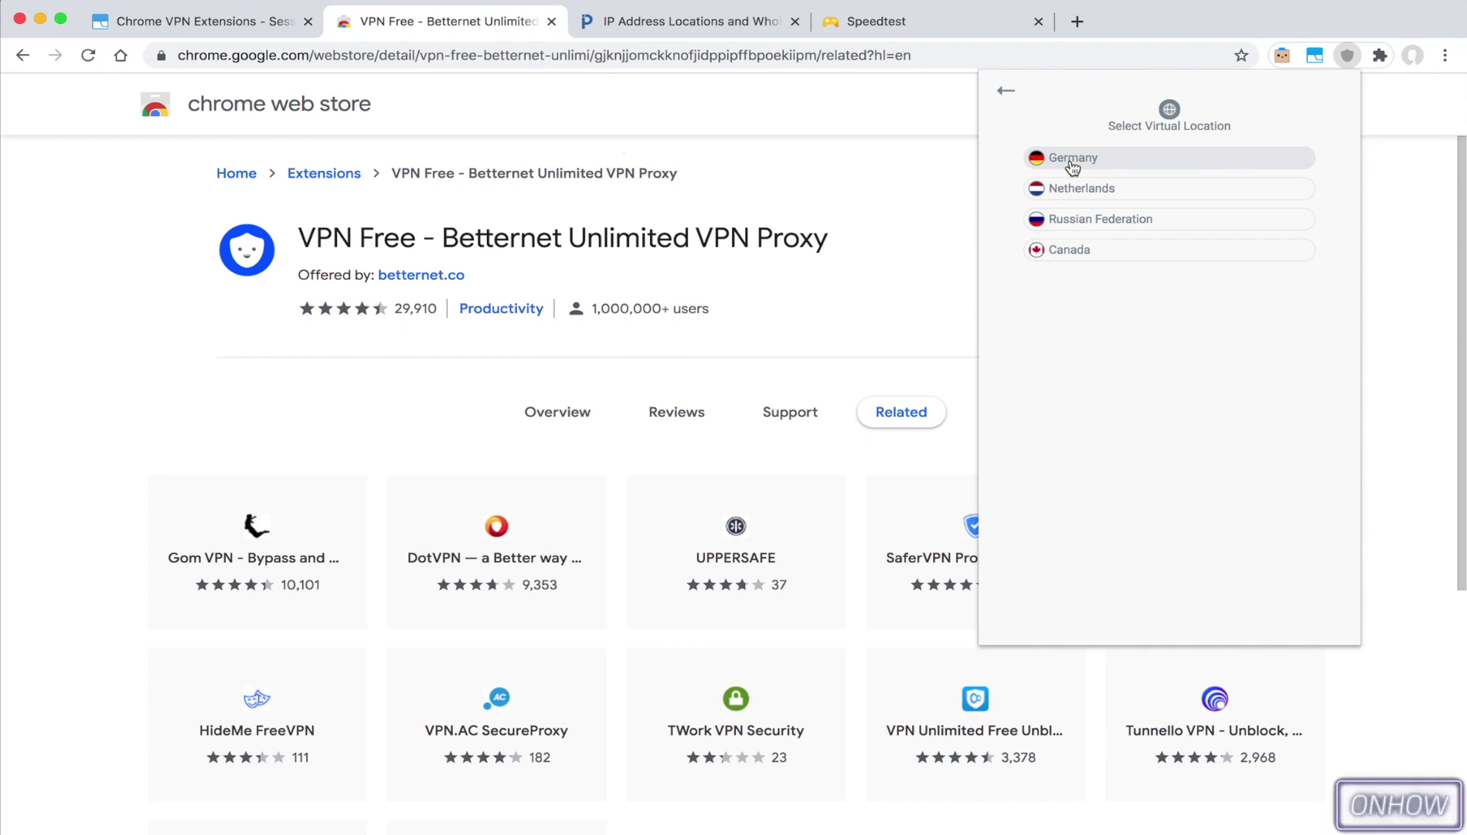
click(1073, 168)
click(1164, 427)
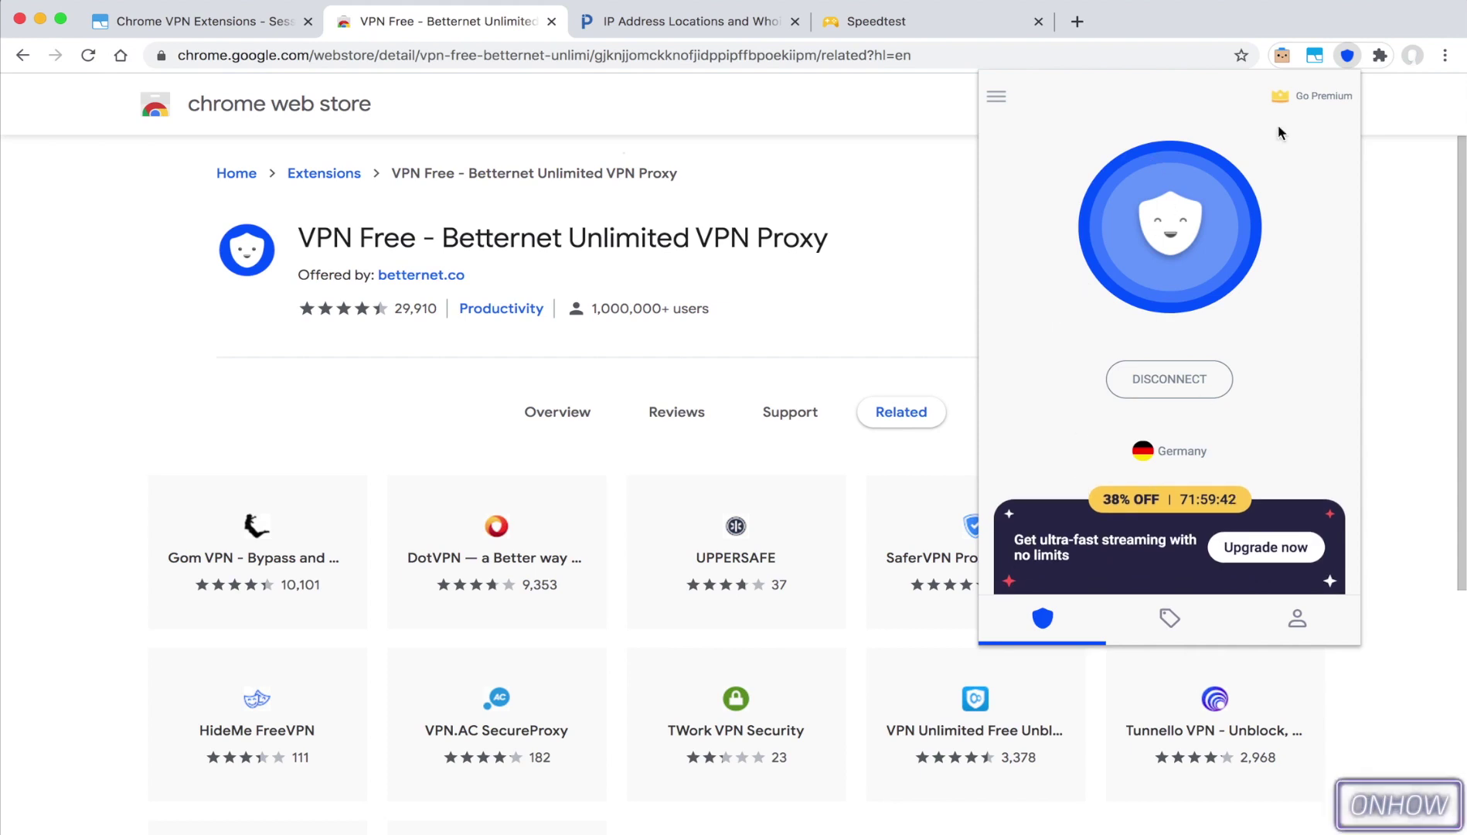
click(1349, 54)
click(619, 23)
Step: Reload the IP lookup and review address 46.165.250.77 and ISP Leaseweb Deutschland GmbH
click(88, 55)
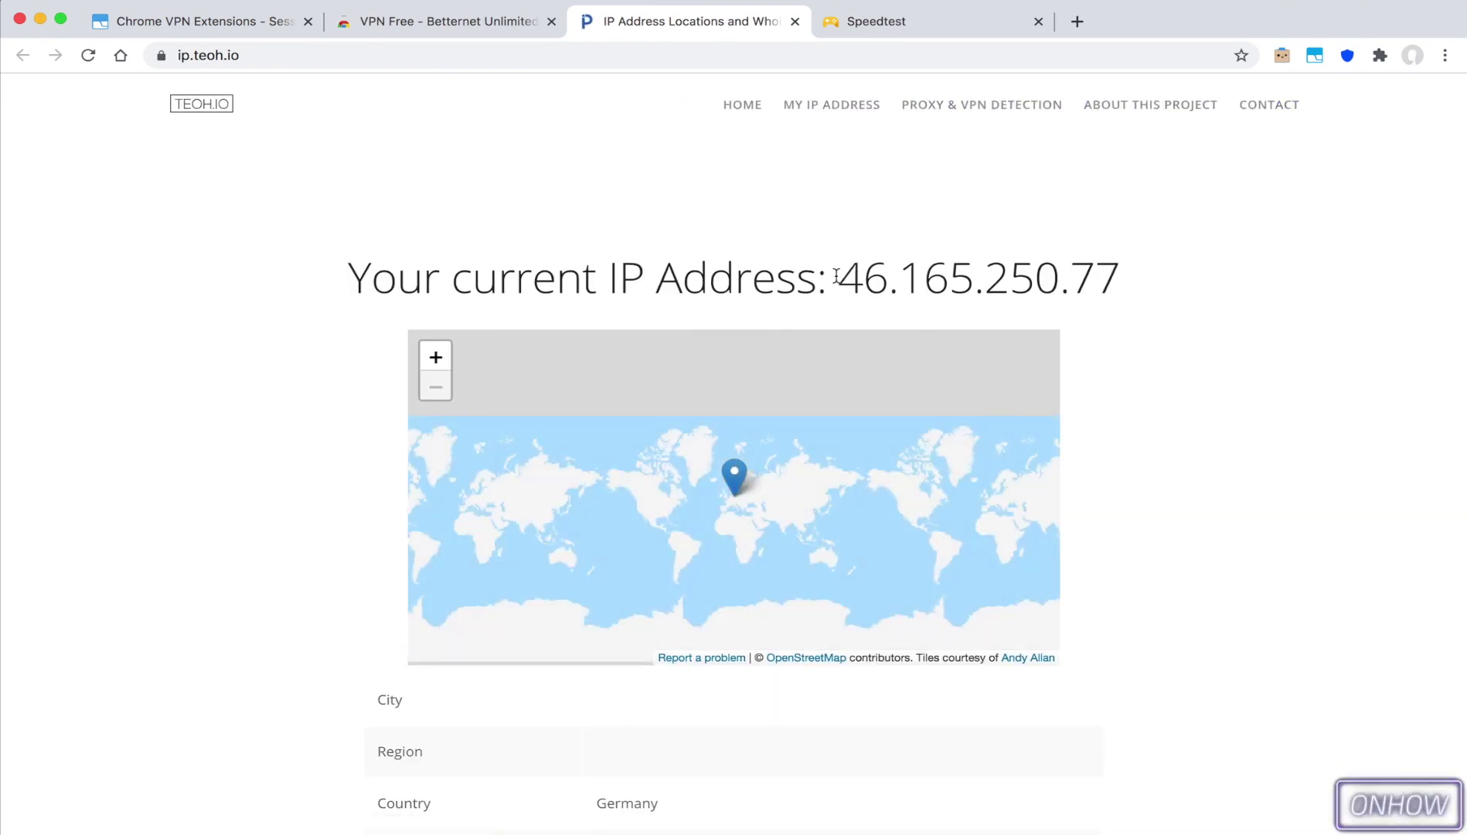
drag(835, 275, 1120, 271)
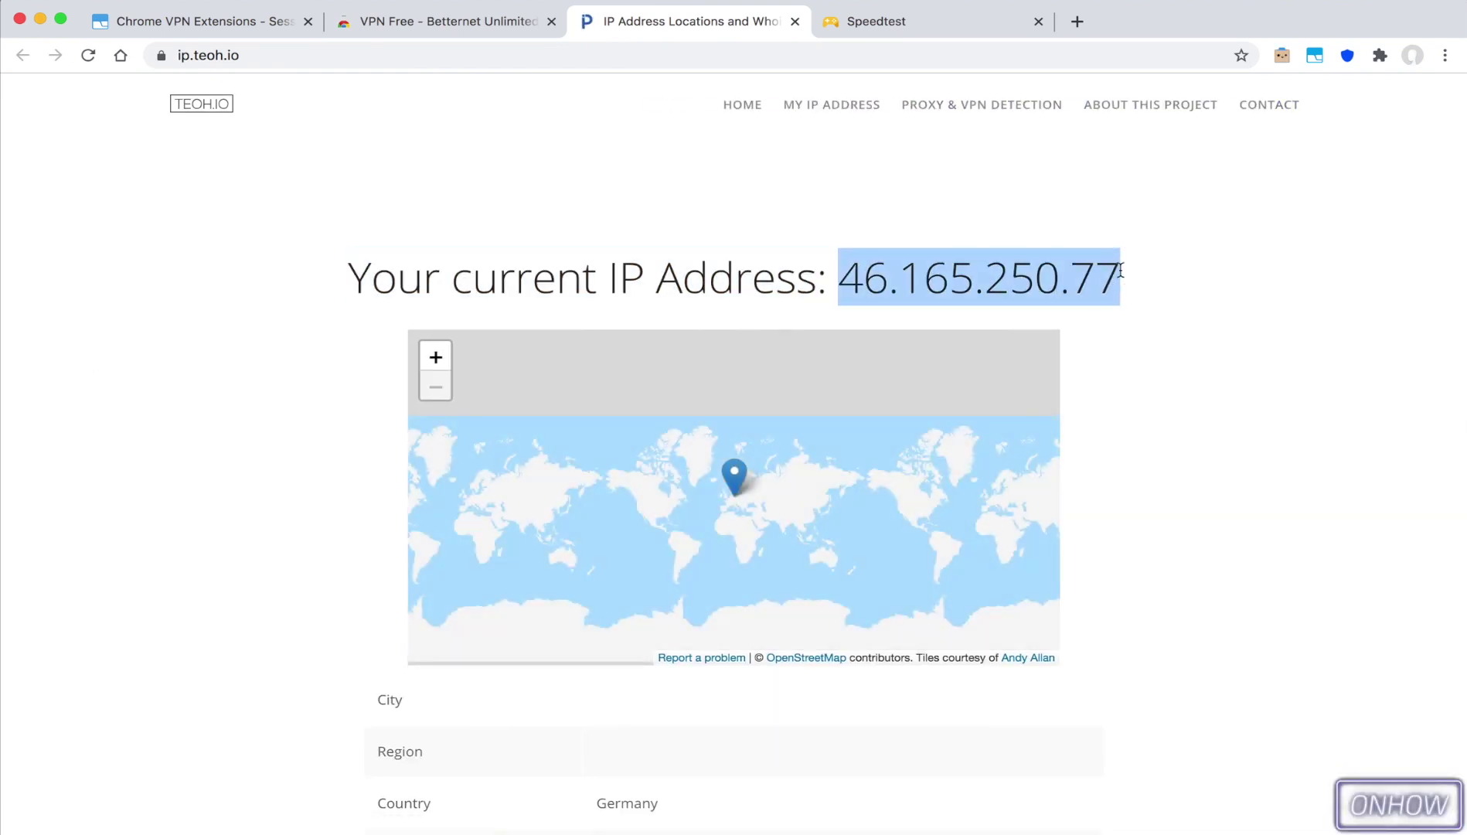
click(985, 278)
mouse_move(843, 279)
mouse_down()
mouse_move(1120, 245)
mouse_move(1133, 270)
mouse_up()
click(1133, 265)
scroll(1133, 265, down, 4)
drag(599, 369, 711, 367)
click(711, 368)
scroll(711, 367, up, 1)
scroll(710, 367, down, 2)
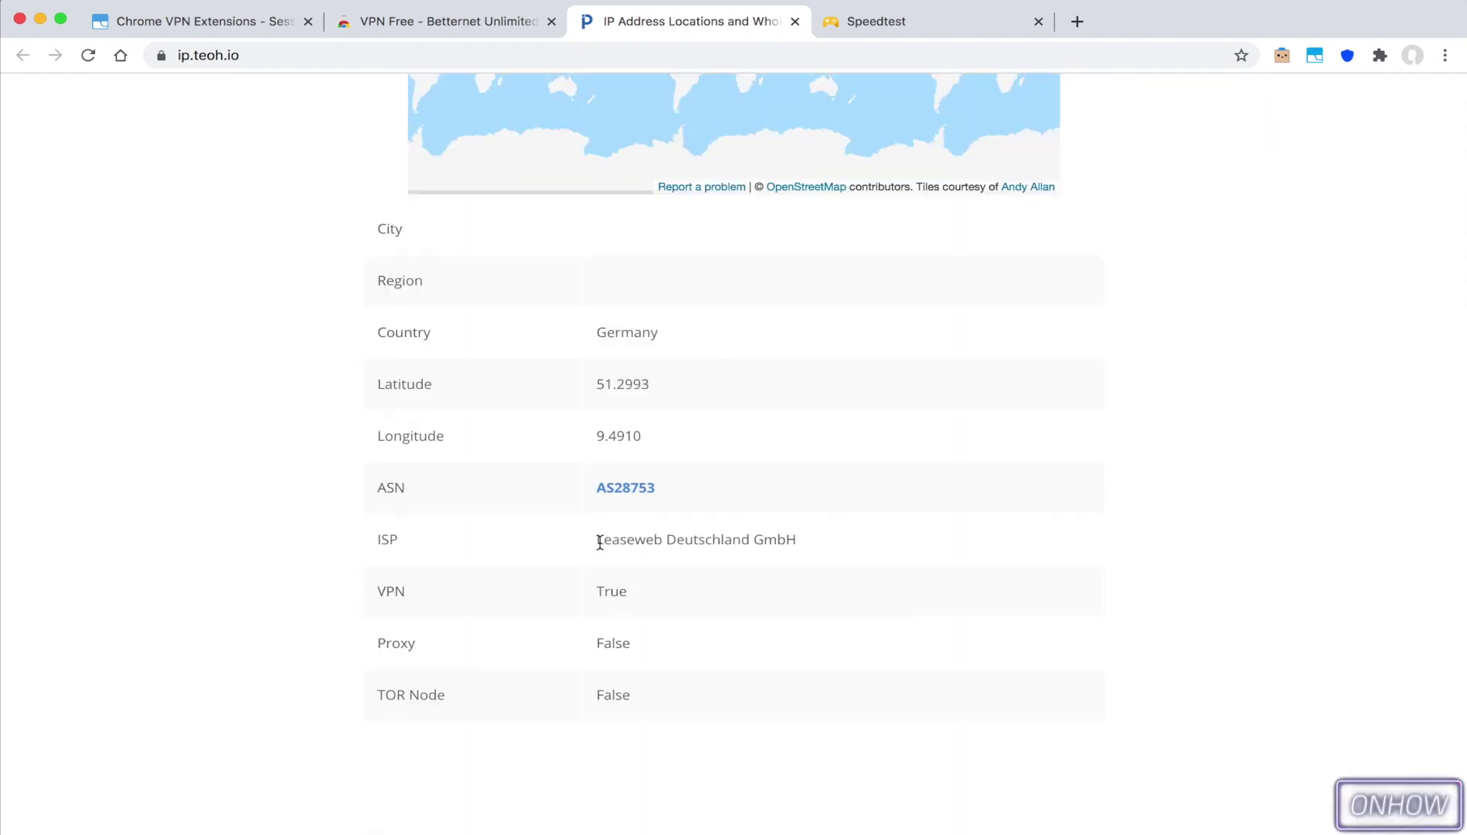
drag(598, 539, 831, 549)
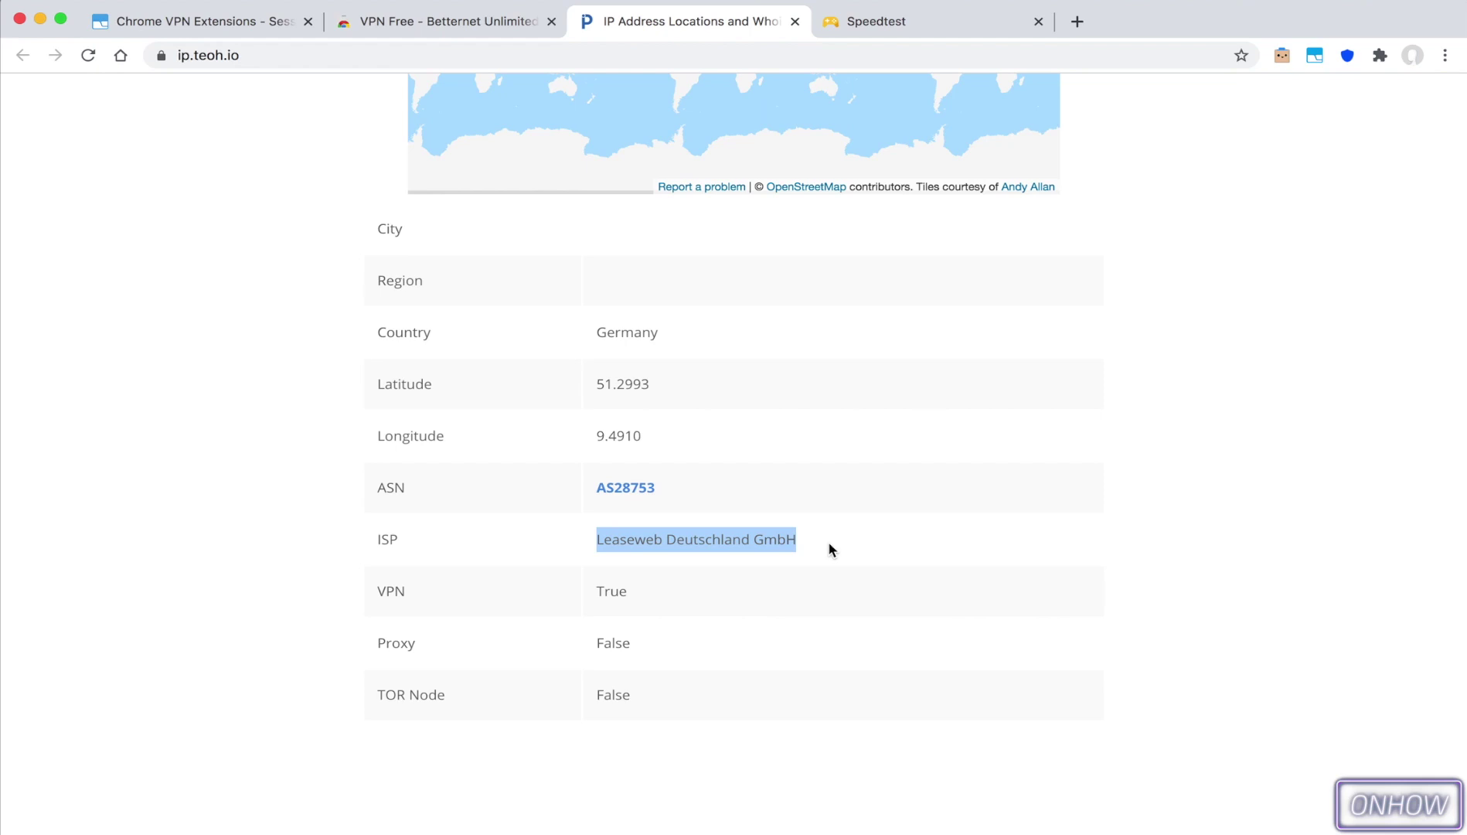
scroll(846, 385, up, 5)
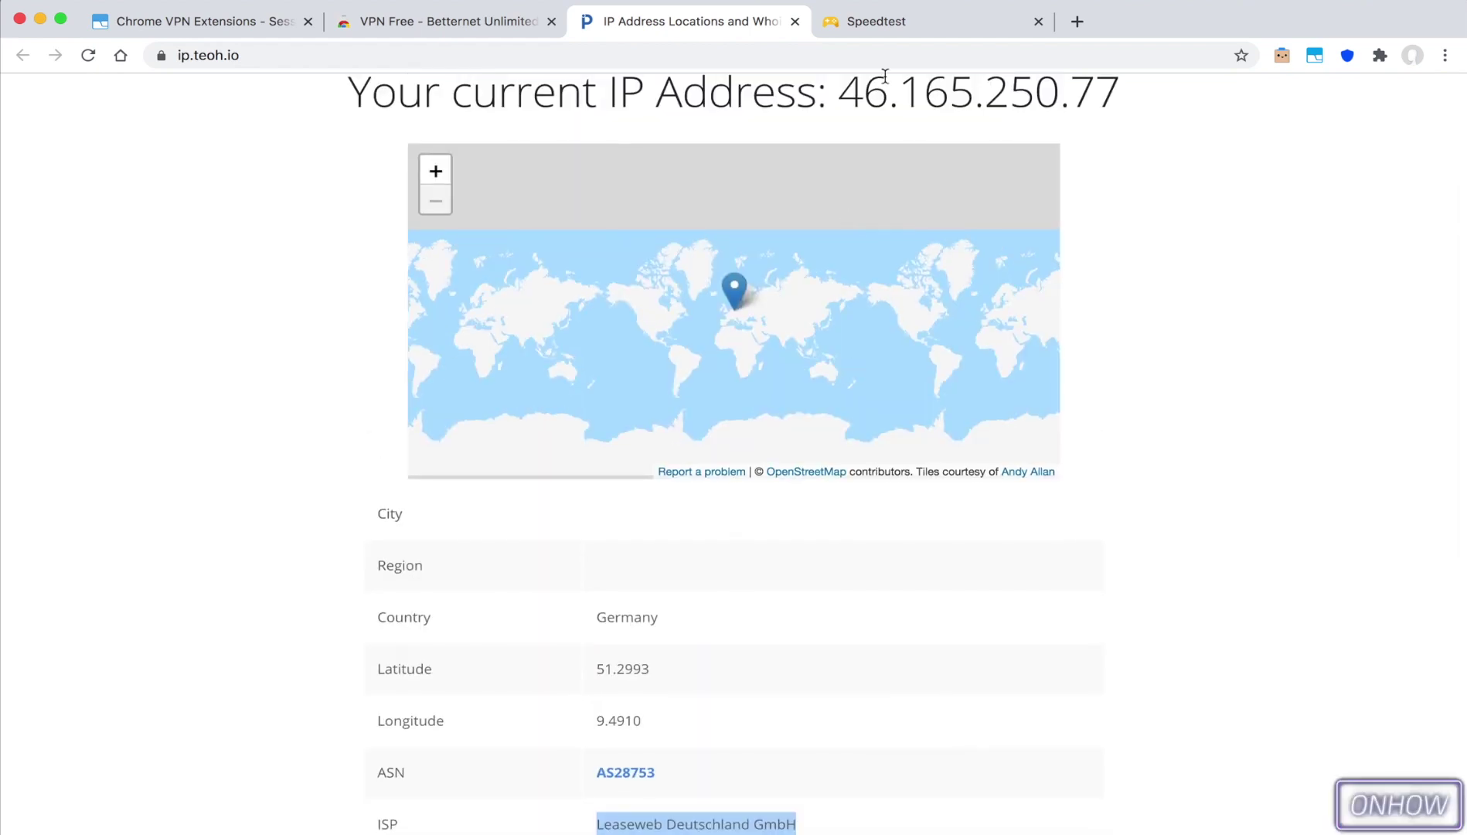
Step: Rerun the Stadia speed test, now 2.157 Mbps, and return to the Betternet store page
click(917, 21)
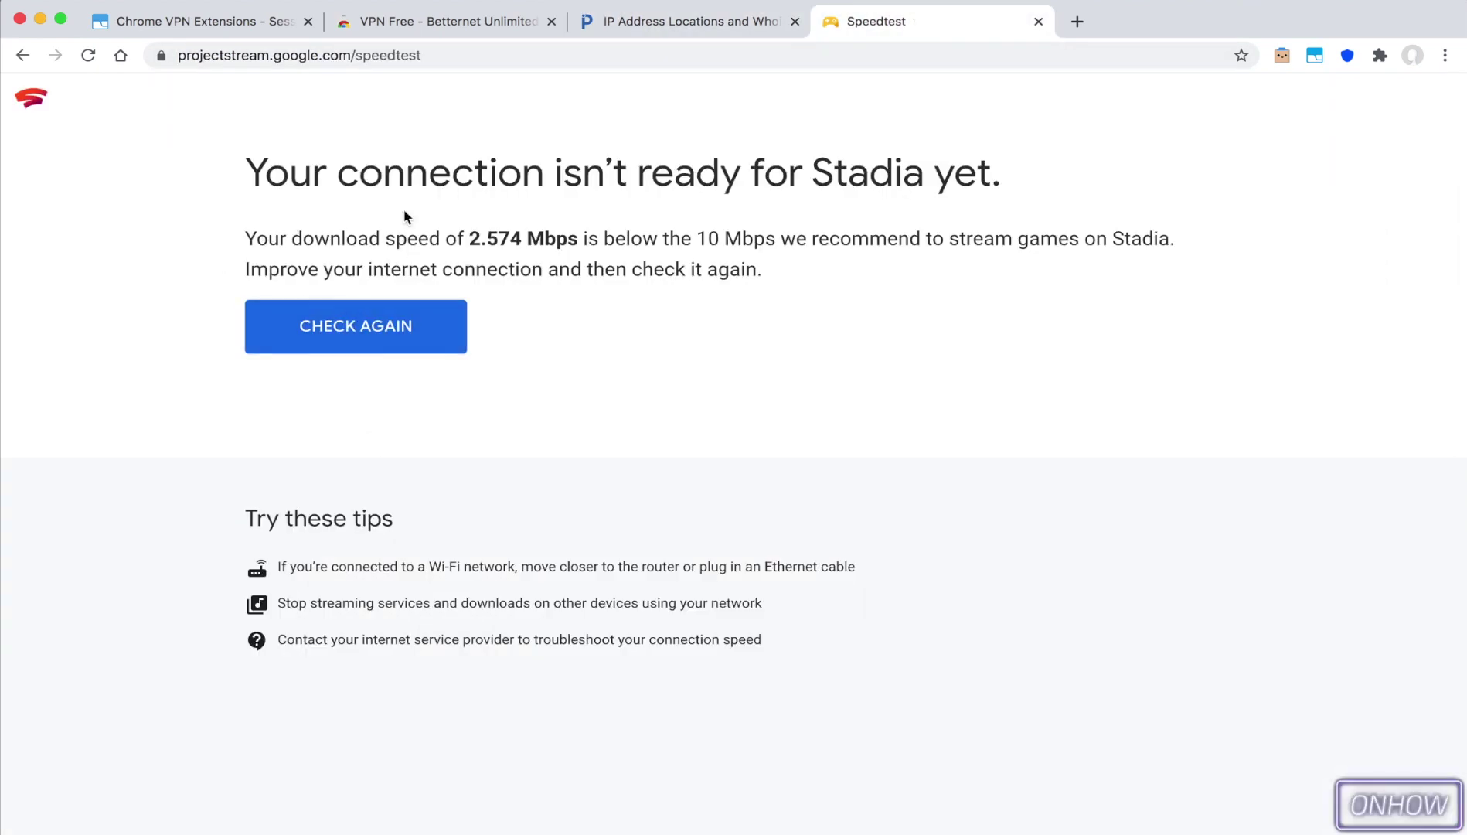
click(327, 344)
click(437, 25)
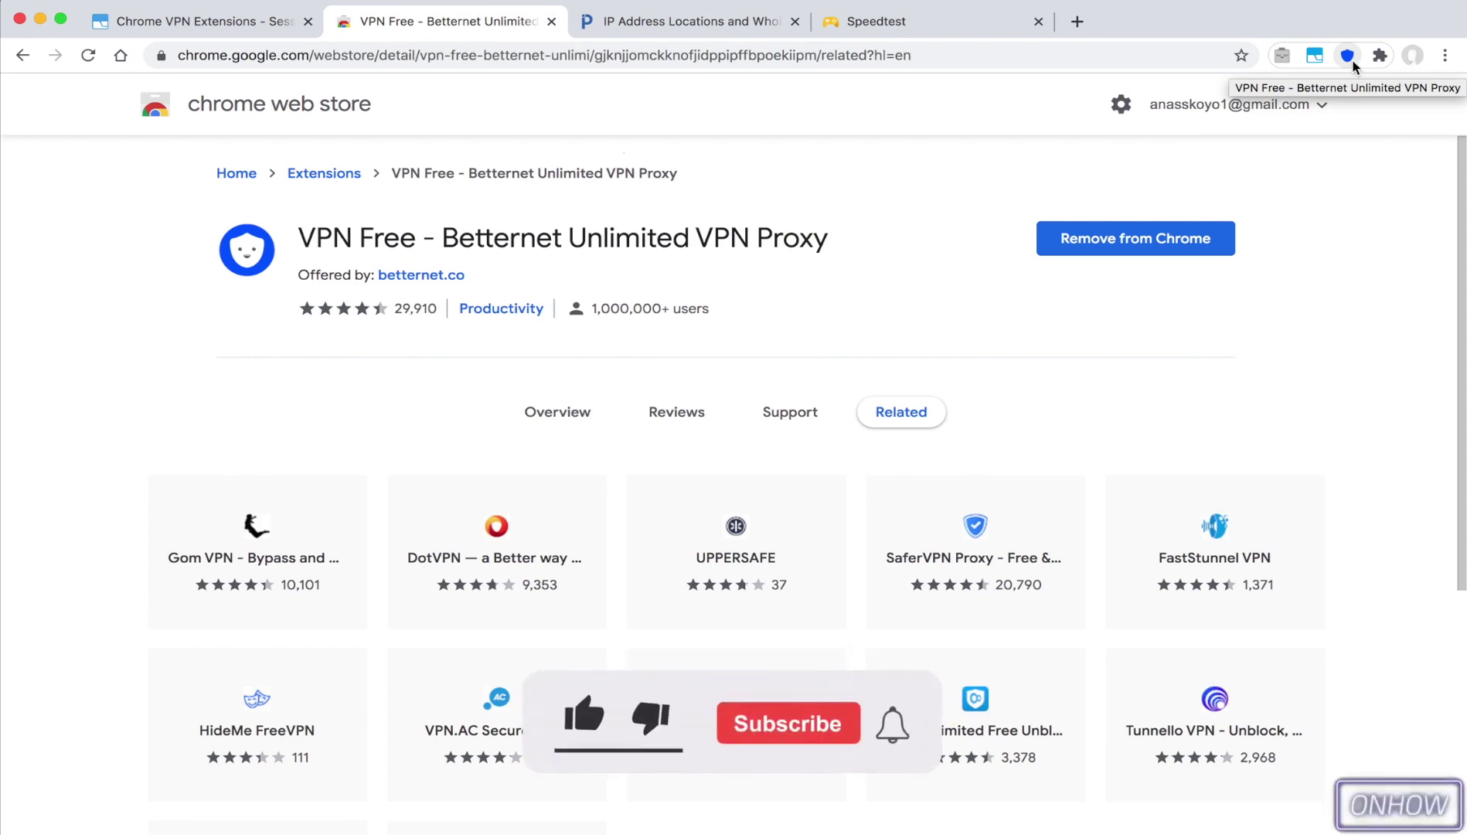
Step: Remove the Betternet extension from Chrome and close its store page
click(1349, 58)
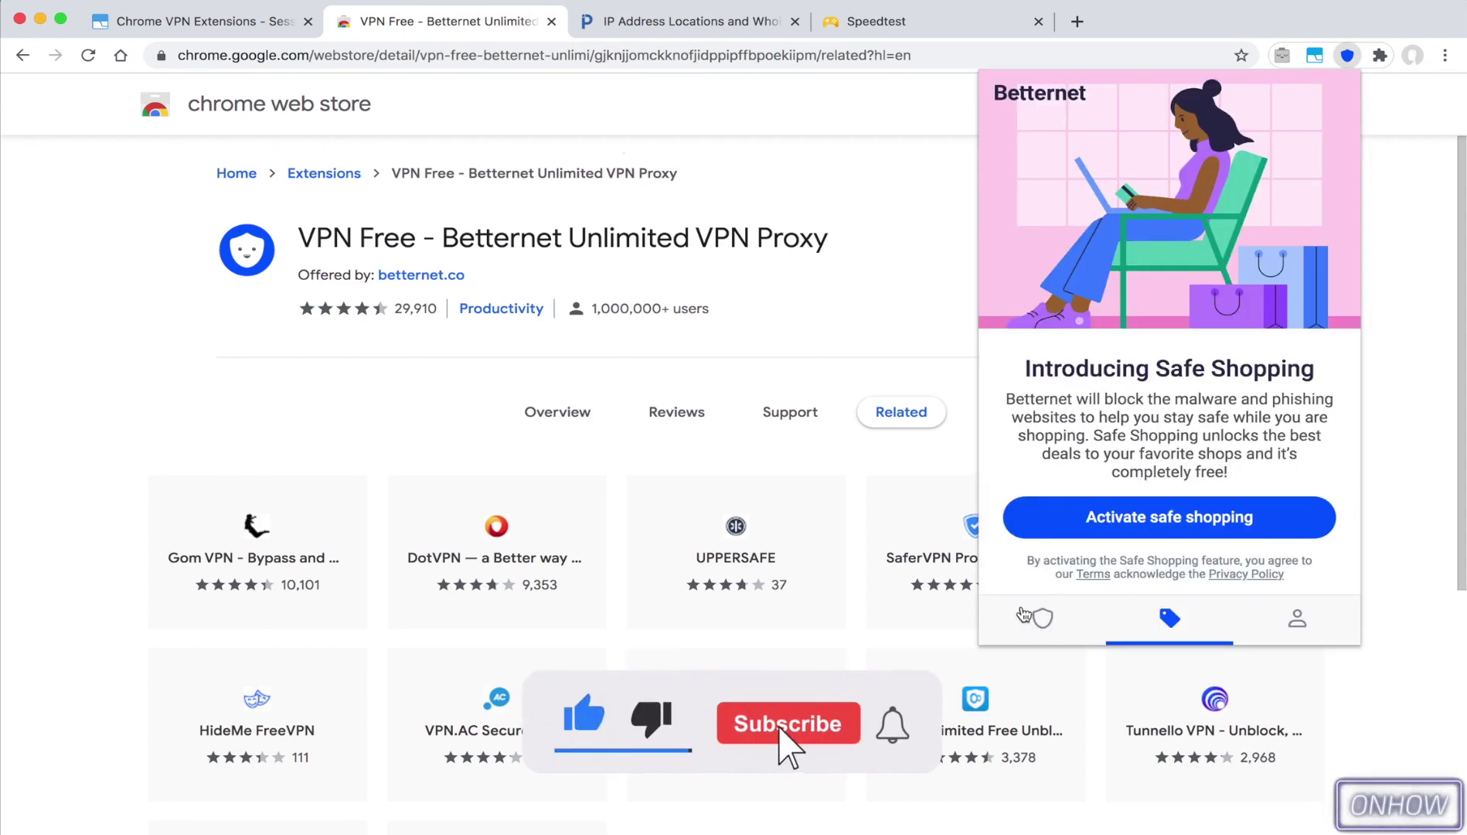
click(1024, 614)
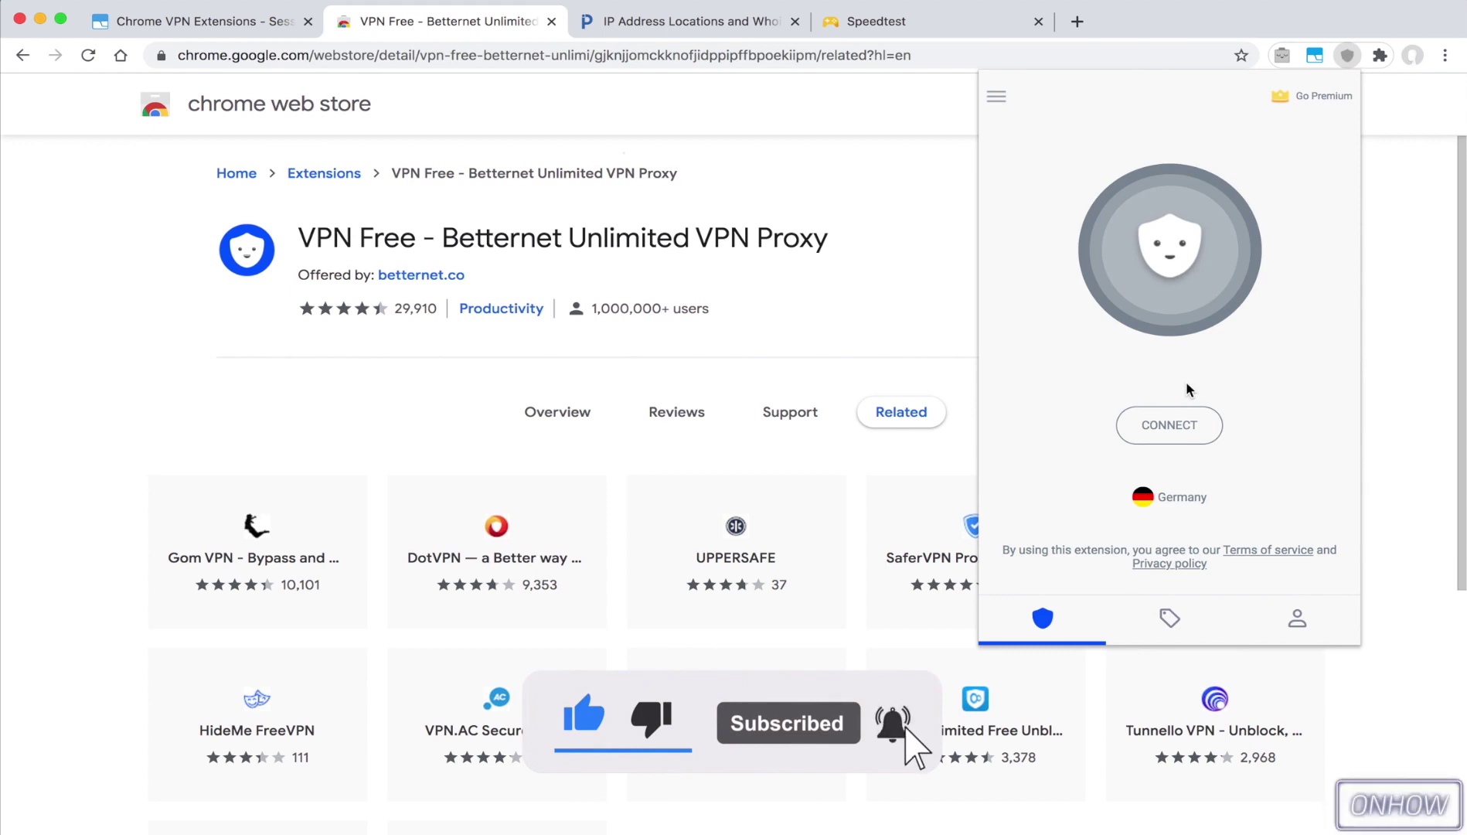
right_click(1347, 56)
click(1275, 180)
click(1304, 190)
click(552, 21)
Step: Open the Hoxx VPN Proxy store page from the saved session and start adding it
click(245, 21)
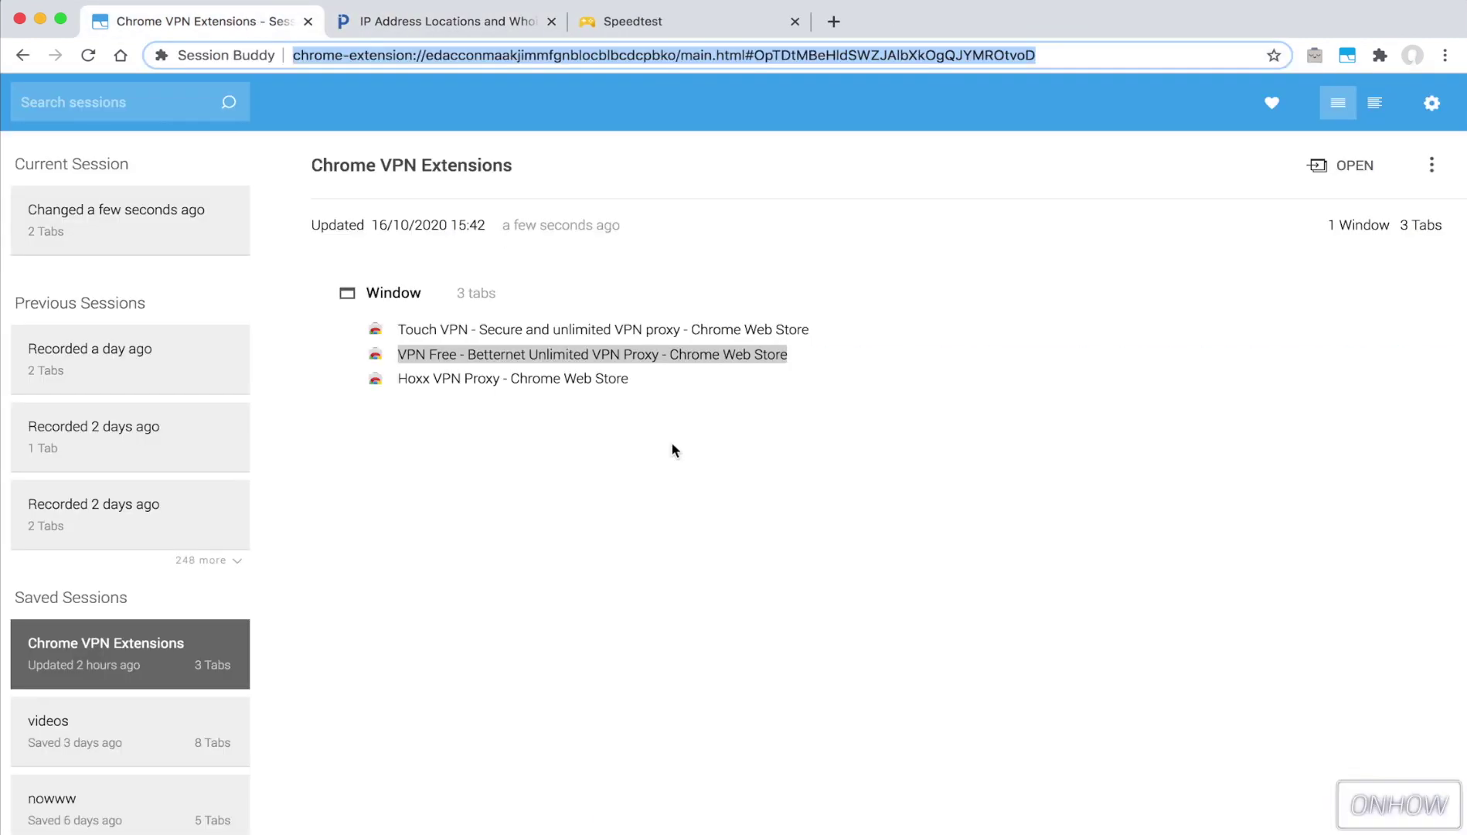
right_click(401, 379)
click(459, 391)
click(459, 21)
click(1102, 239)
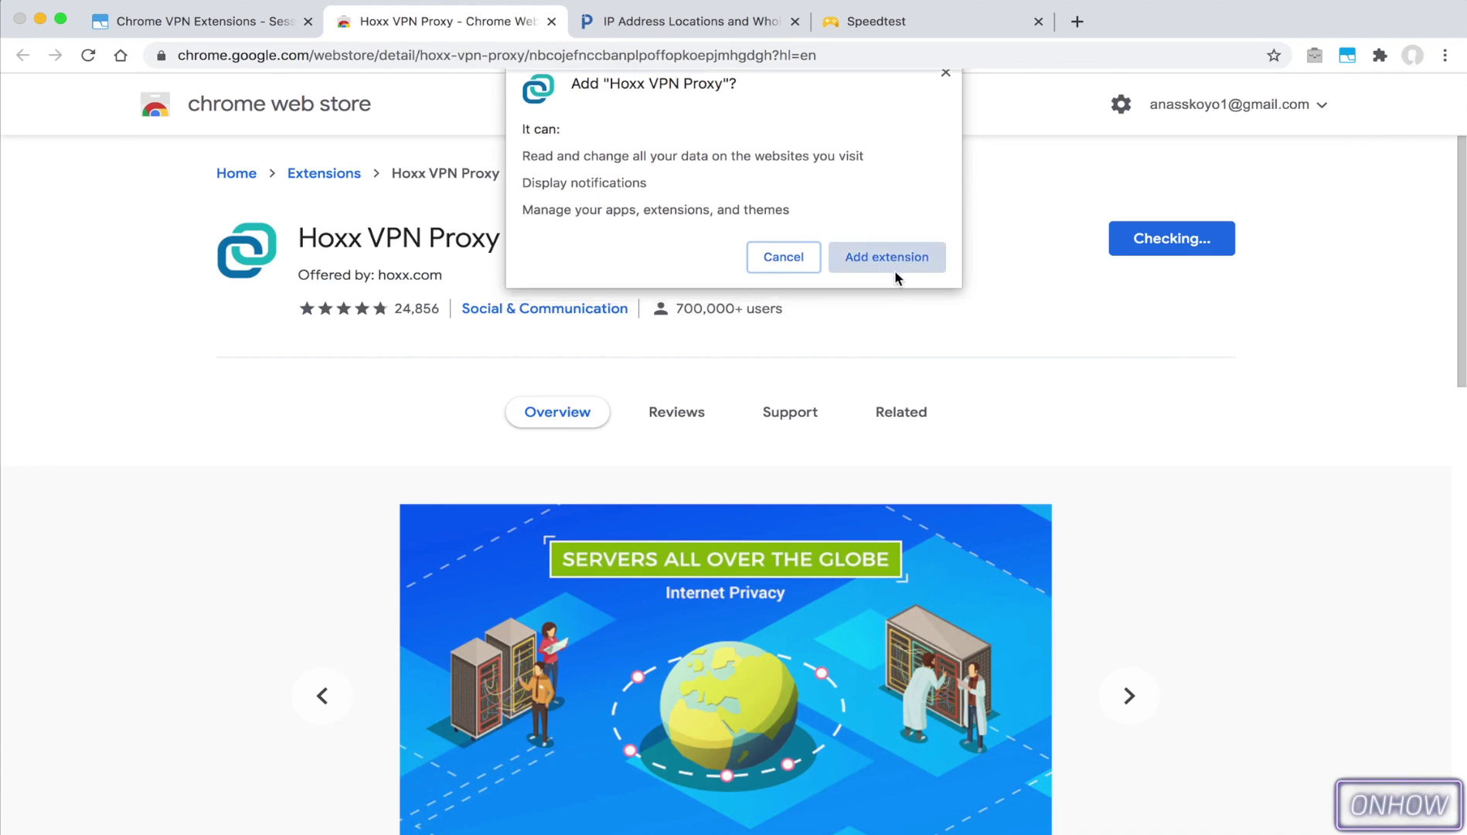
Step: Add Hoxx, accept Privacy Policy, Terms and License, register, and connect via Germany
click(897, 277)
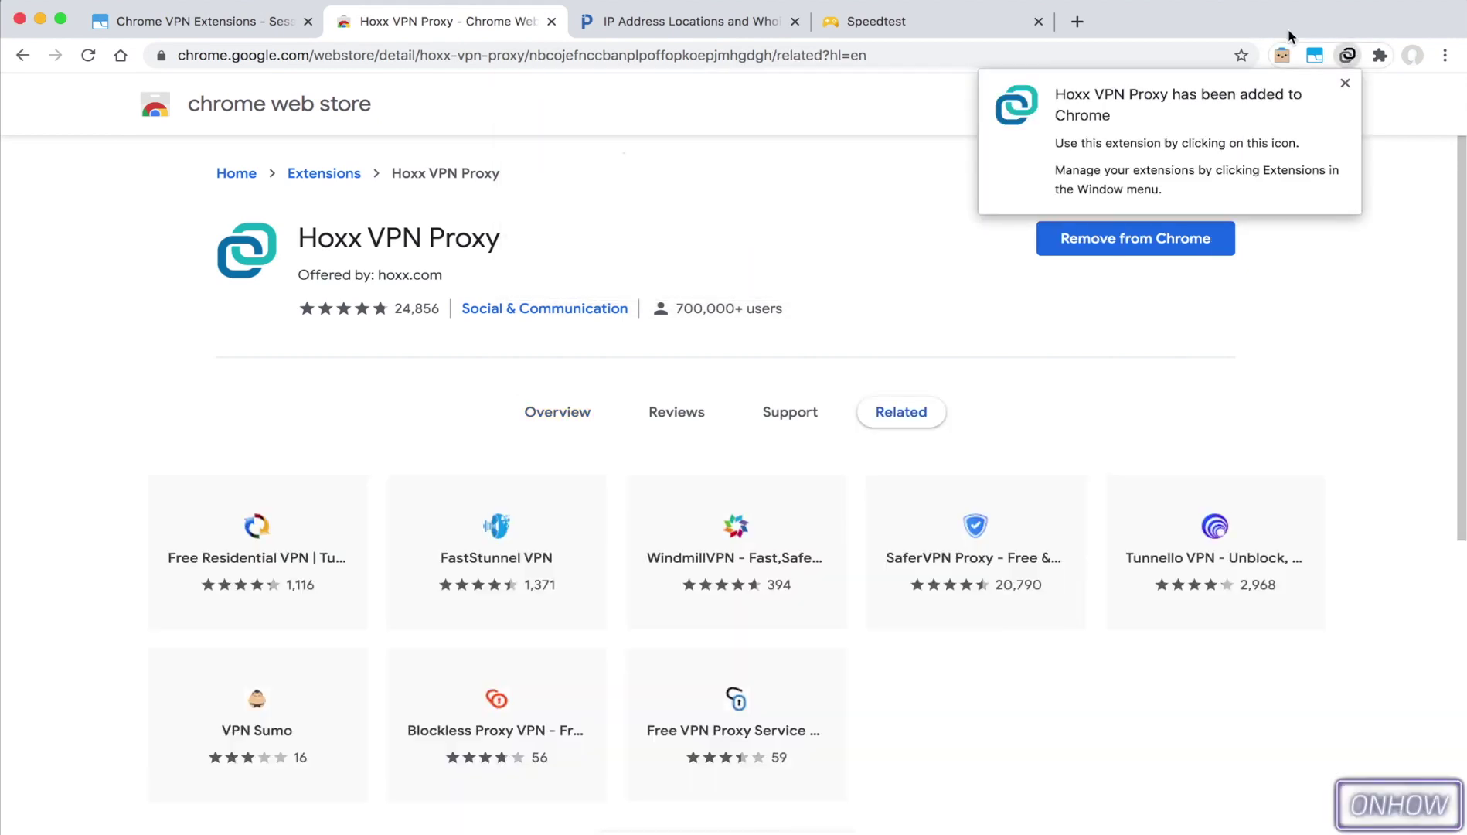
click(1380, 54)
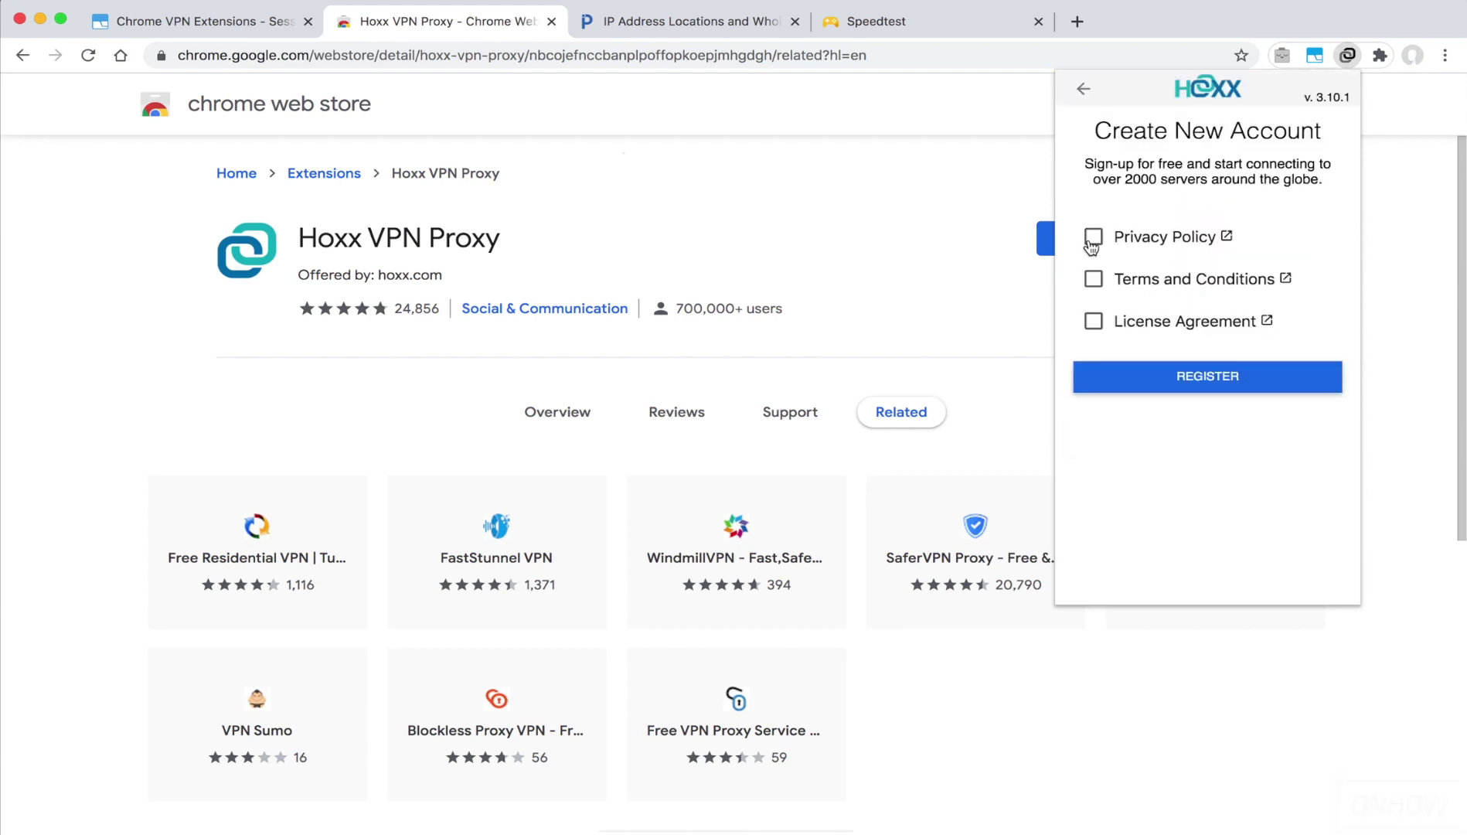
click(1093, 239)
click(1094, 280)
click(1094, 321)
click(1206, 379)
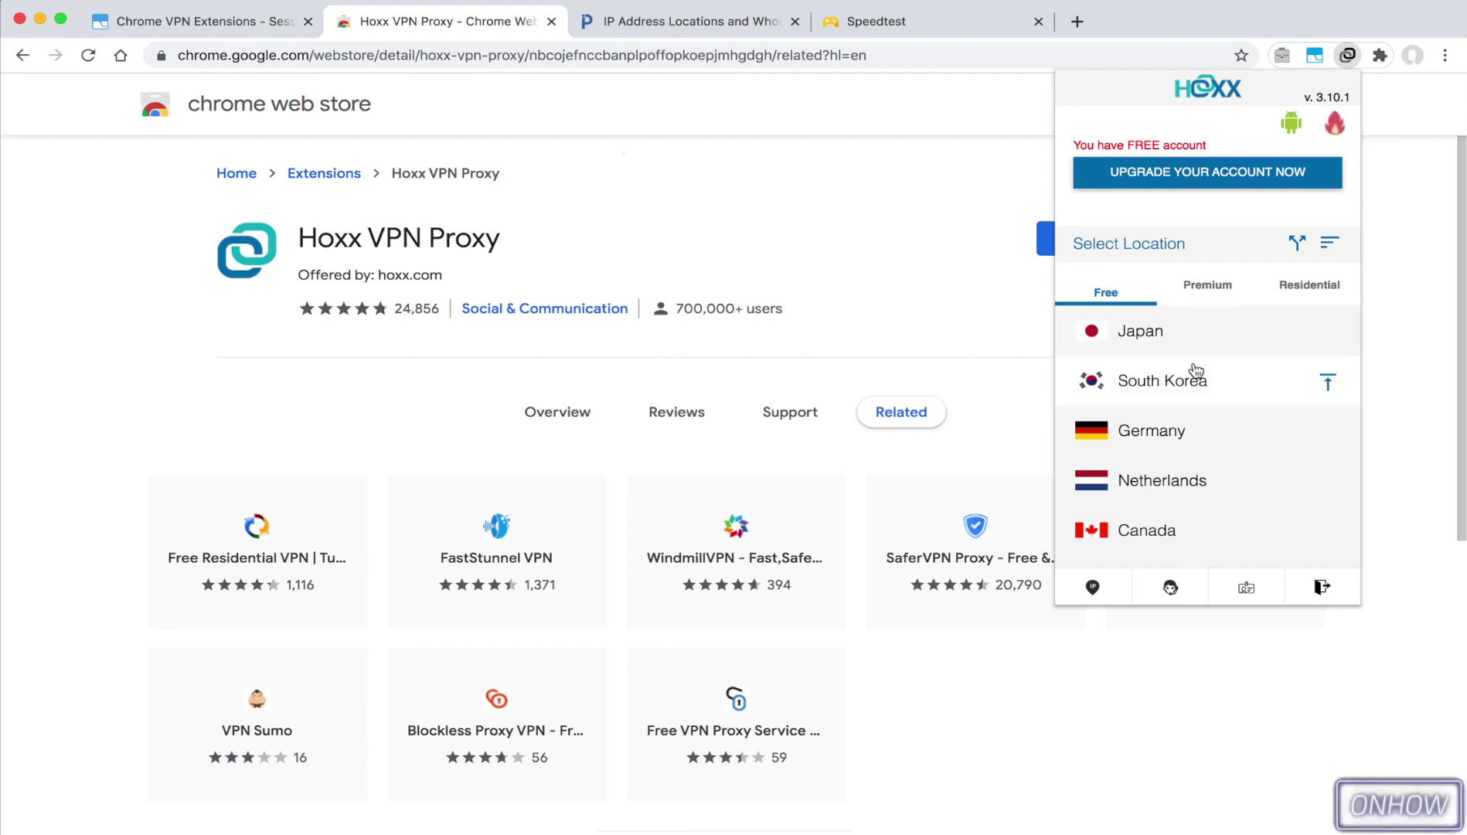
scroll(1190, 340, down, 2)
scroll(1189, 339, up, 3)
scroll(1190, 340, down, 10)
scroll(1190, 339, down, 1)
scroll(1183, 406, up, 5)
scroll(1187, 401, down, 5)
scroll(1193, 396, up, 6)
scroll(1194, 392, down, 2)
scroll(1196, 394, up, 2)
click(1192, 385)
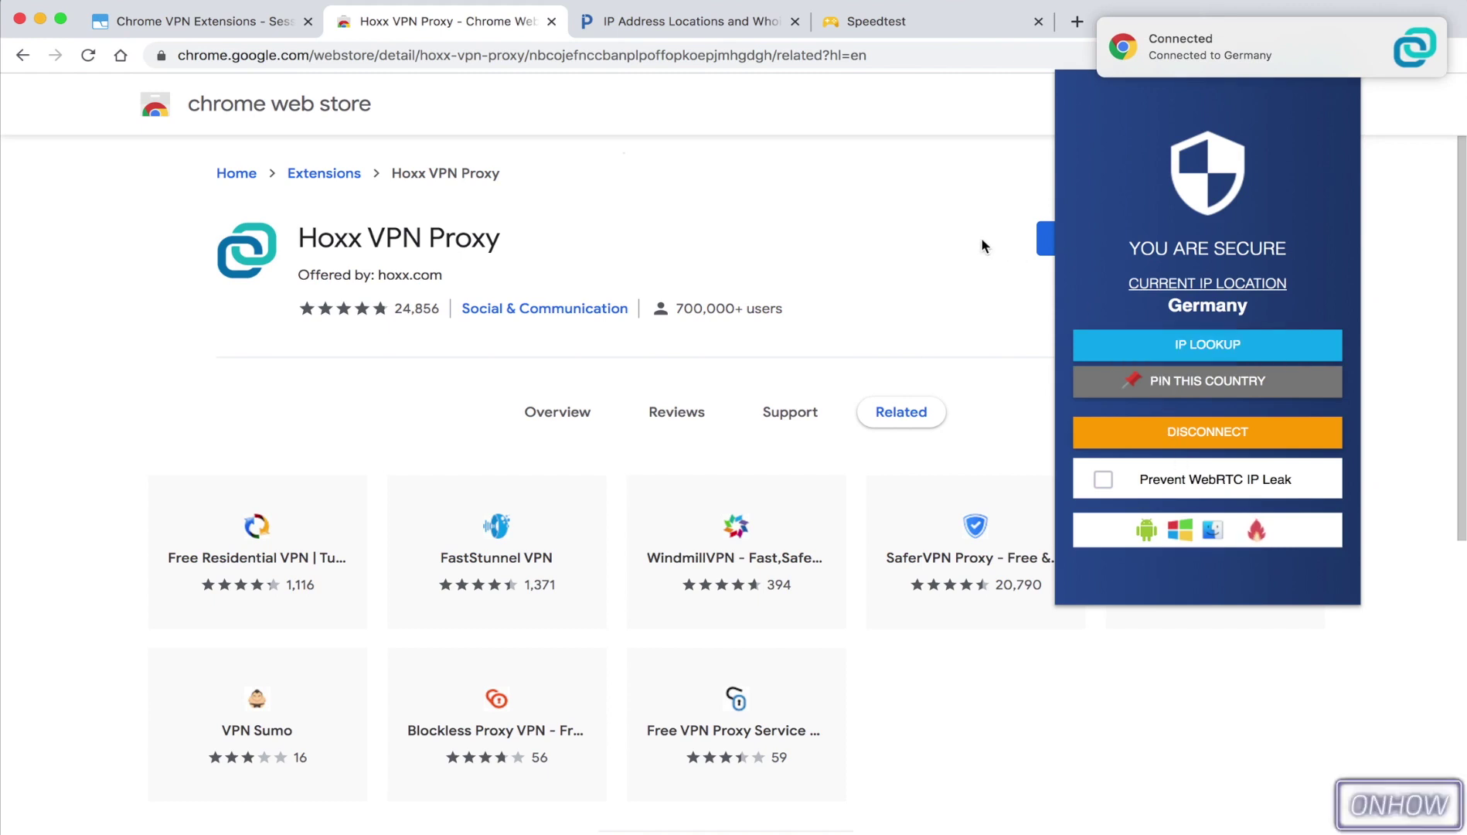
click(983, 245)
Step: Reload ip.teoh.io and check the new address 193.31.40.42 and country Germany
click(641, 23)
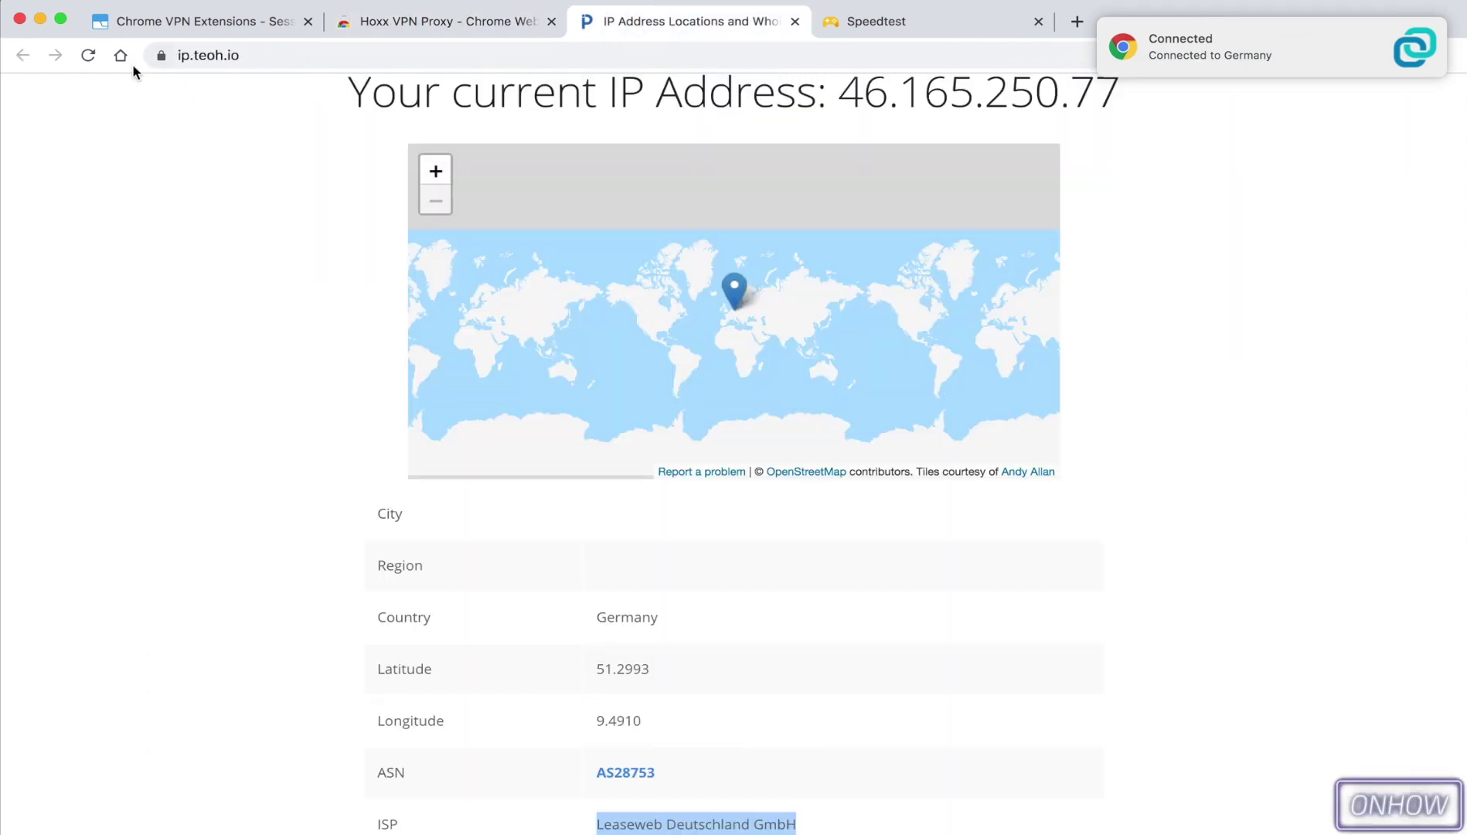
click(97, 55)
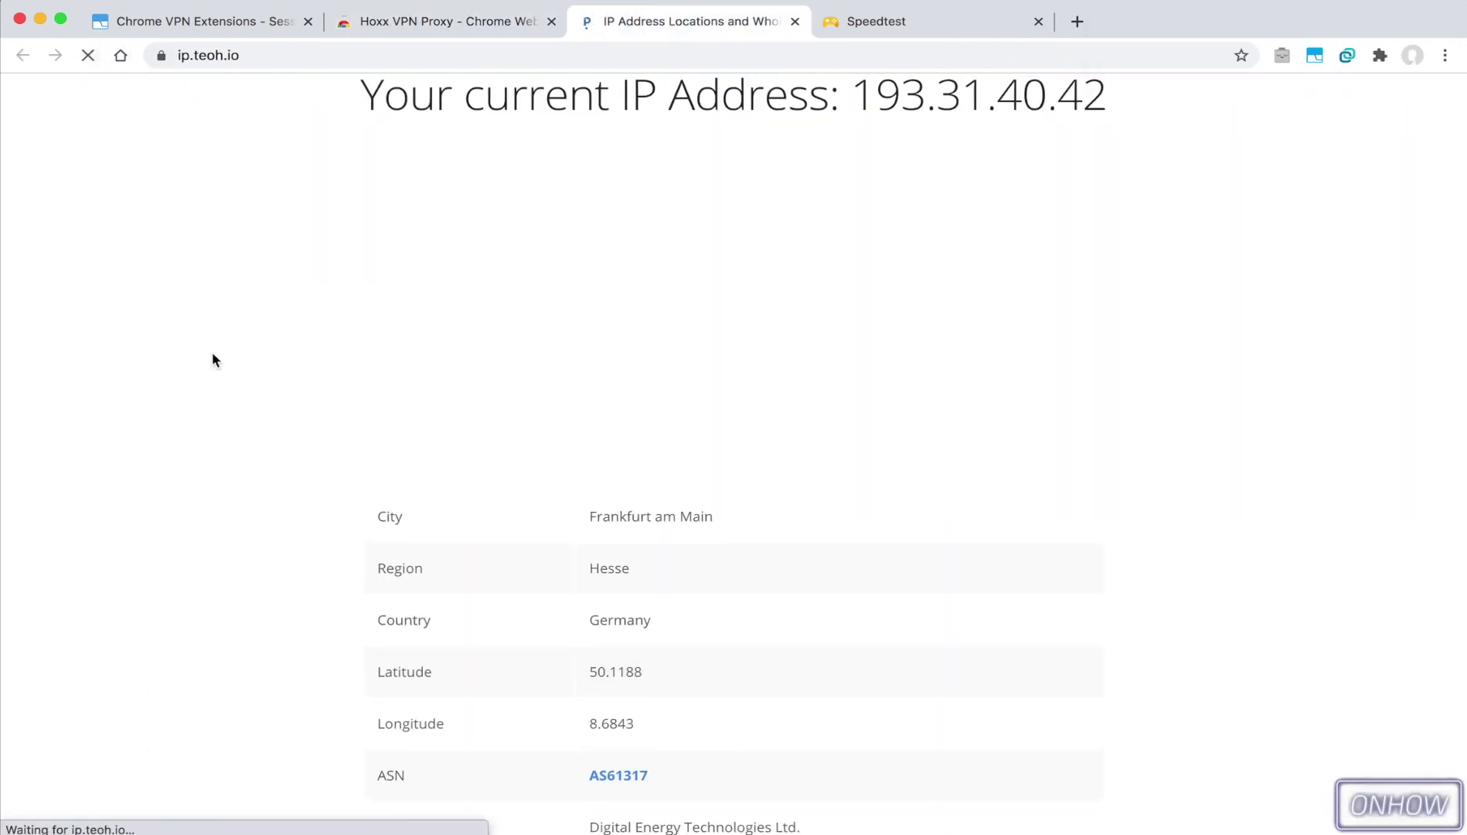
scroll(212, 359, up, 1)
scroll(212, 359, up, 3)
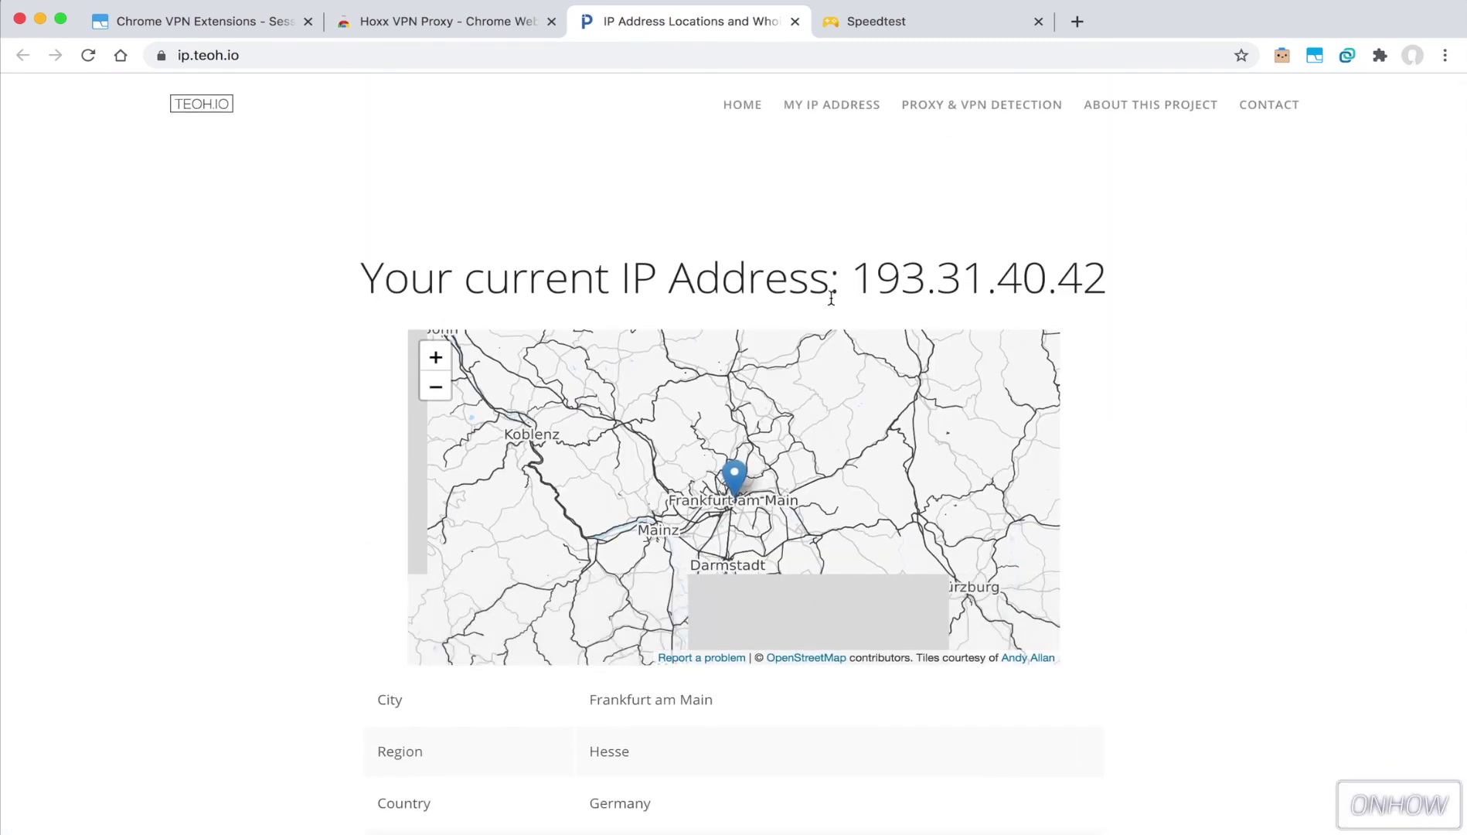
drag(859, 283, 1161, 280)
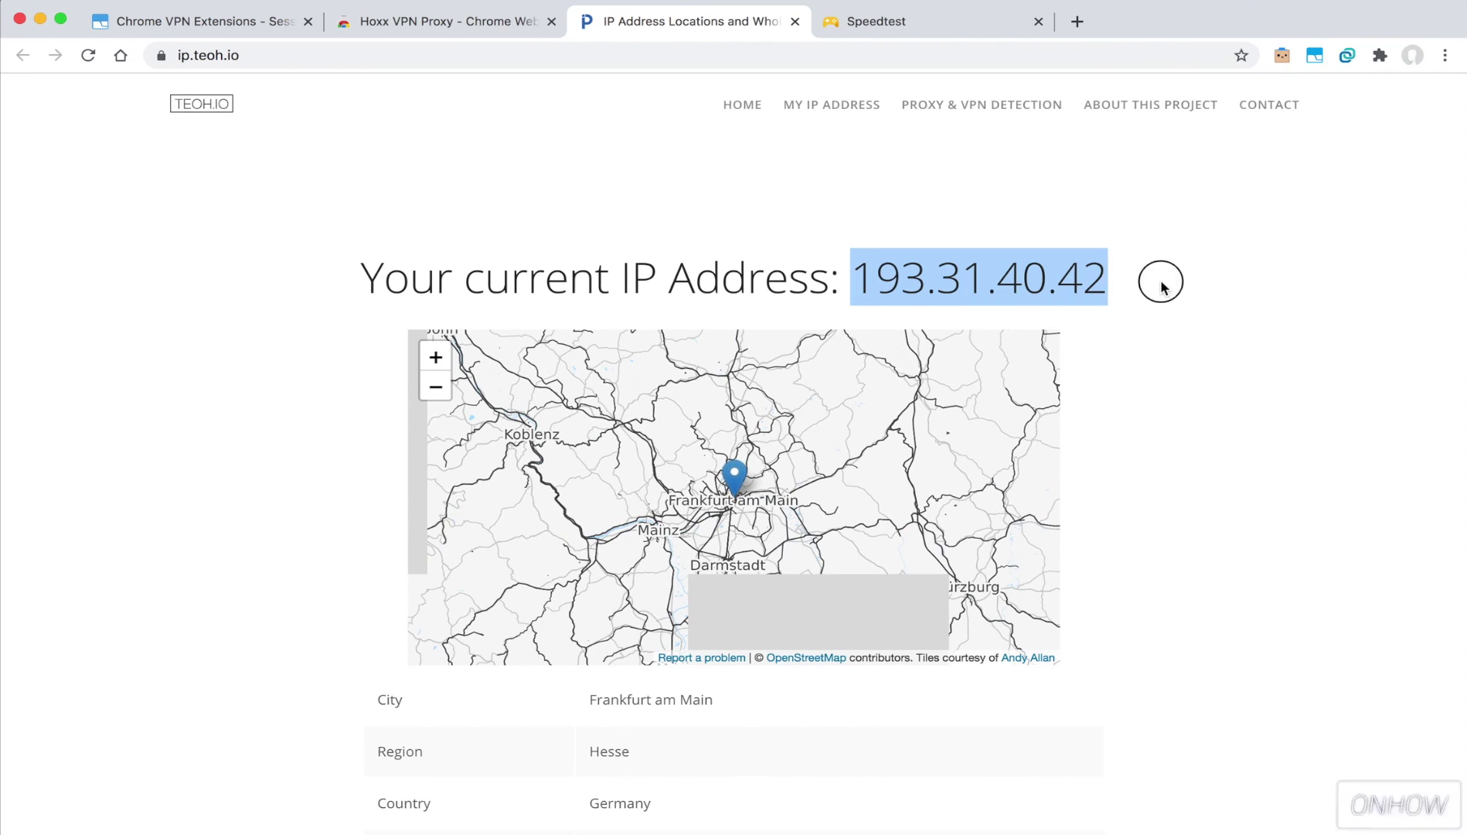
click(1161, 282)
scroll(1095, 273, down, 5)
scroll(1094, 273, up, 3)
click(589, 438)
drag(589, 438, 681, 441)
click(682, 443)
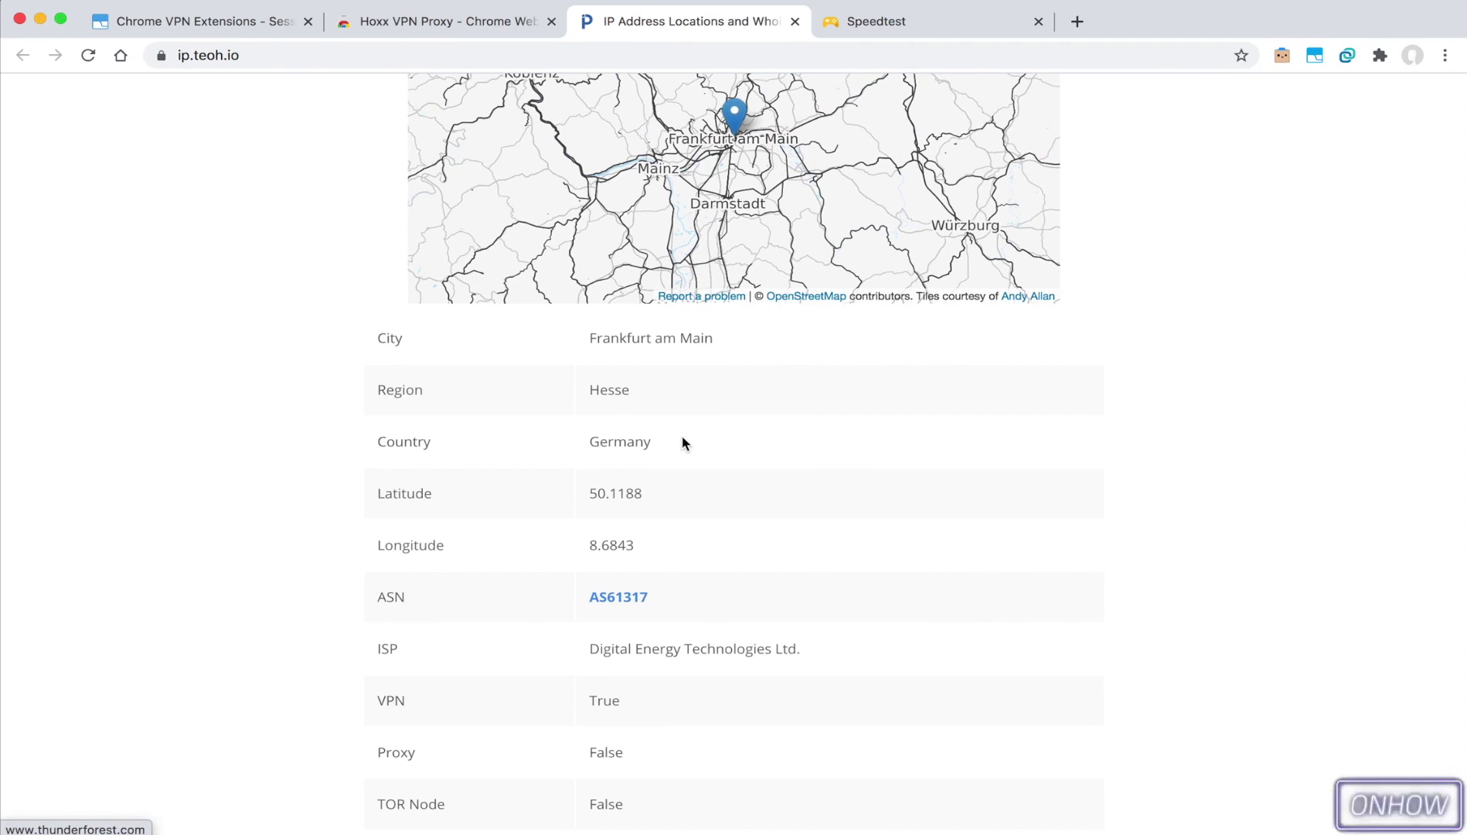
scroll(631, 490, down, 2)
scroll(608, 379, up, 2)
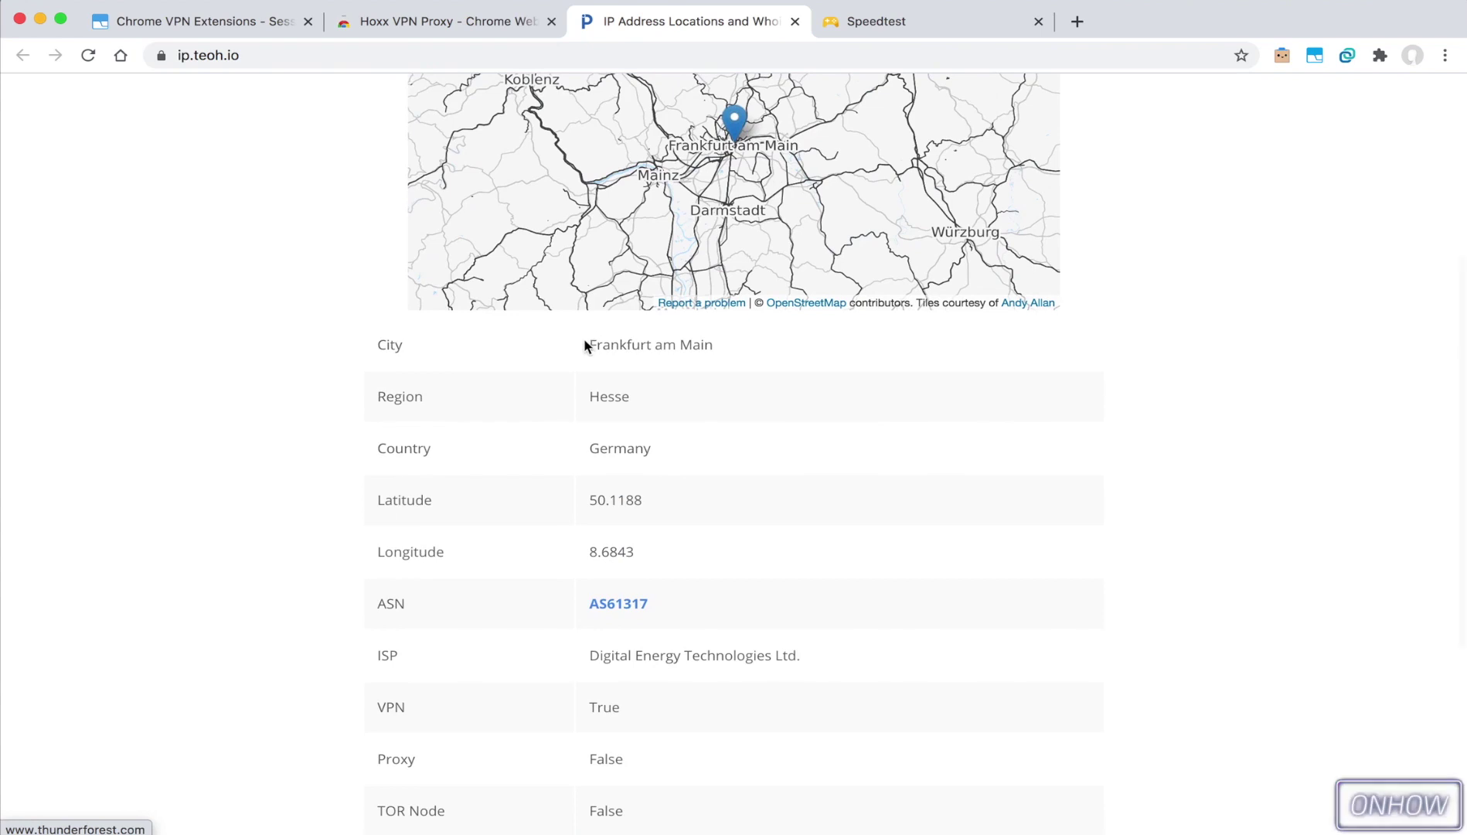
scroll(600, 360, down, 4)
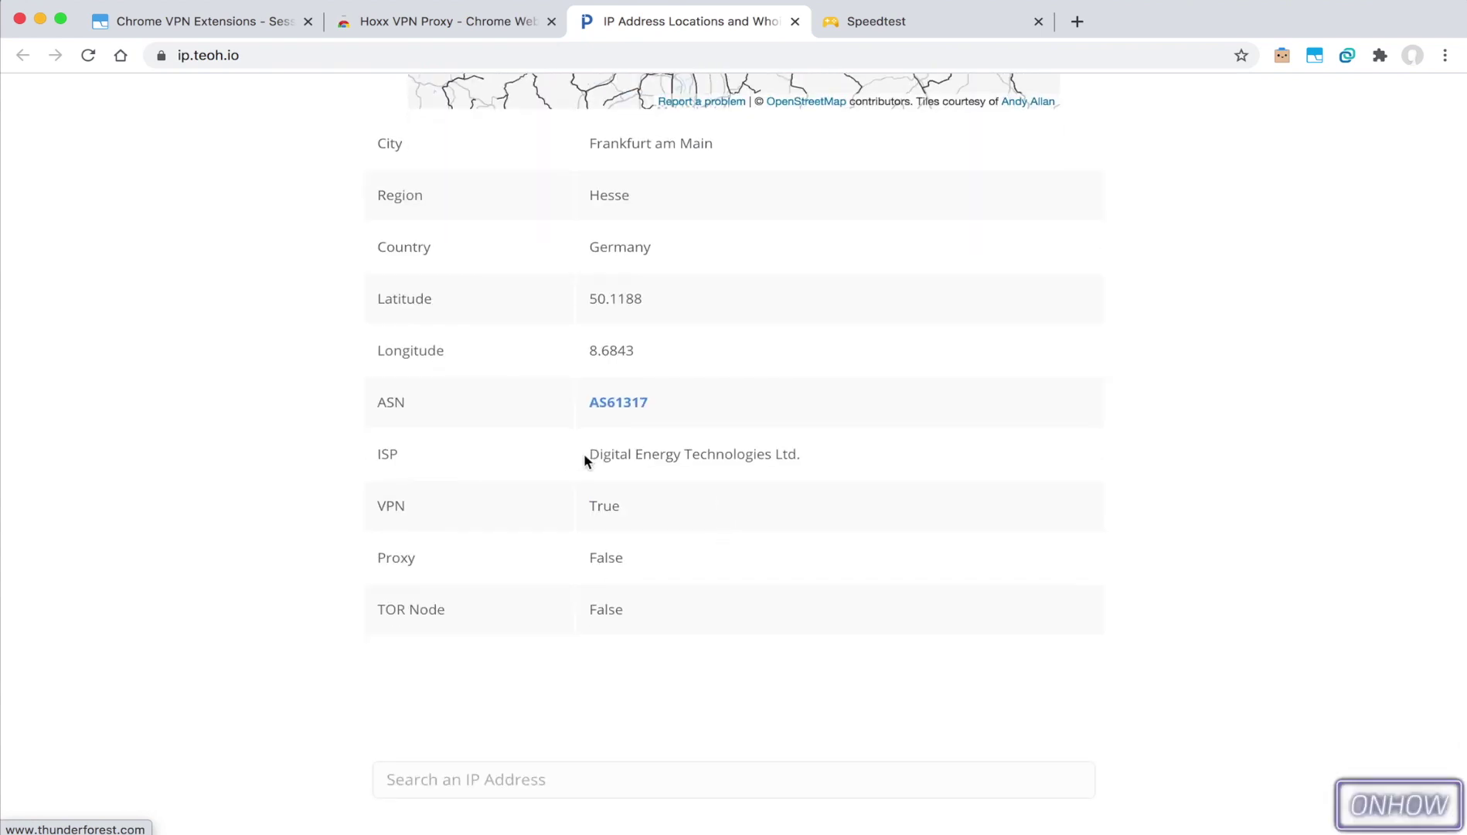
scroll(807, 436, up, 10)
click(869, 18)
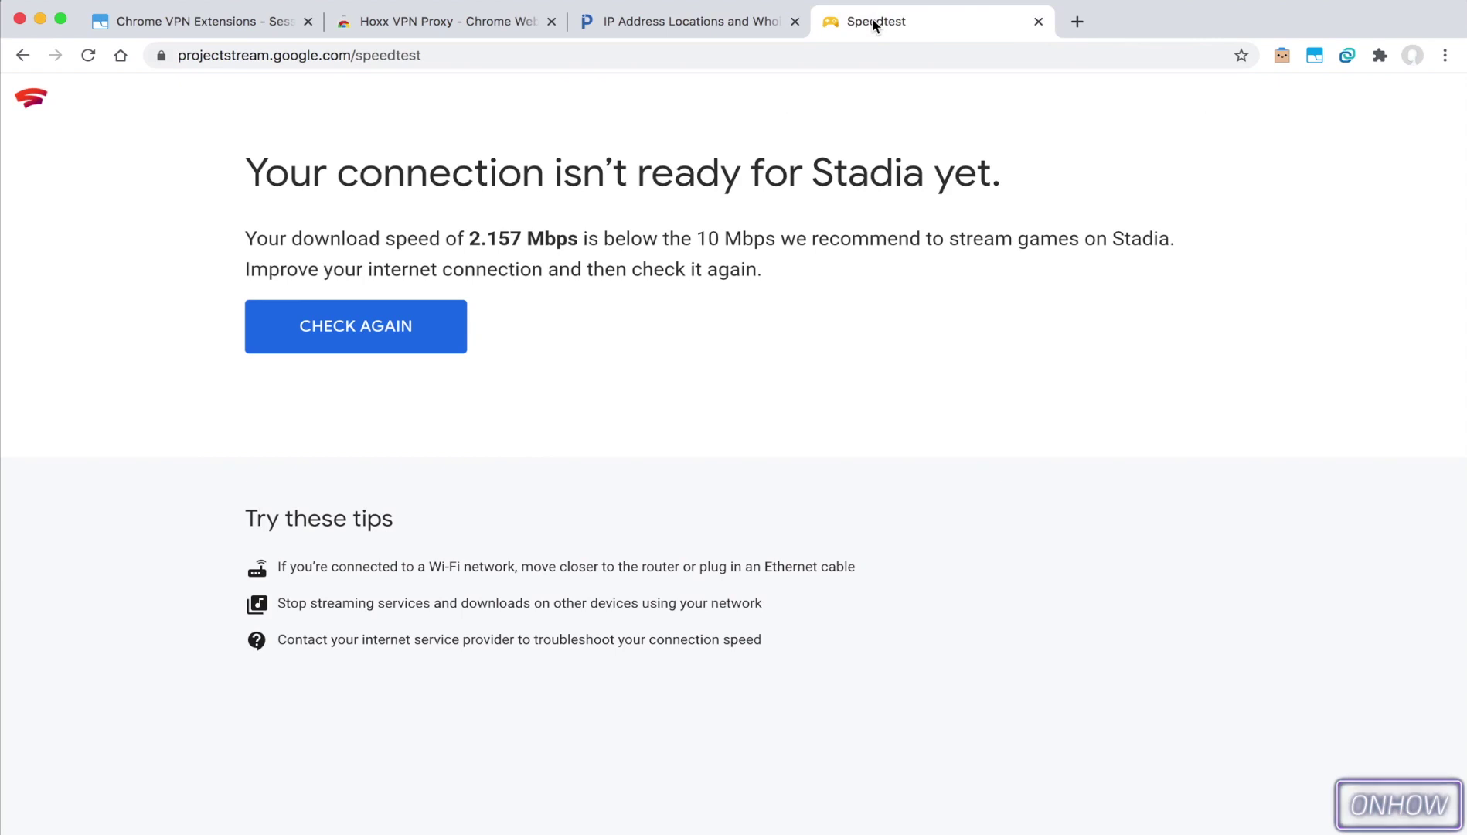
Step: Rerun the Stadia check and highlight the 12.378 Mbps download result
click(349, 334)
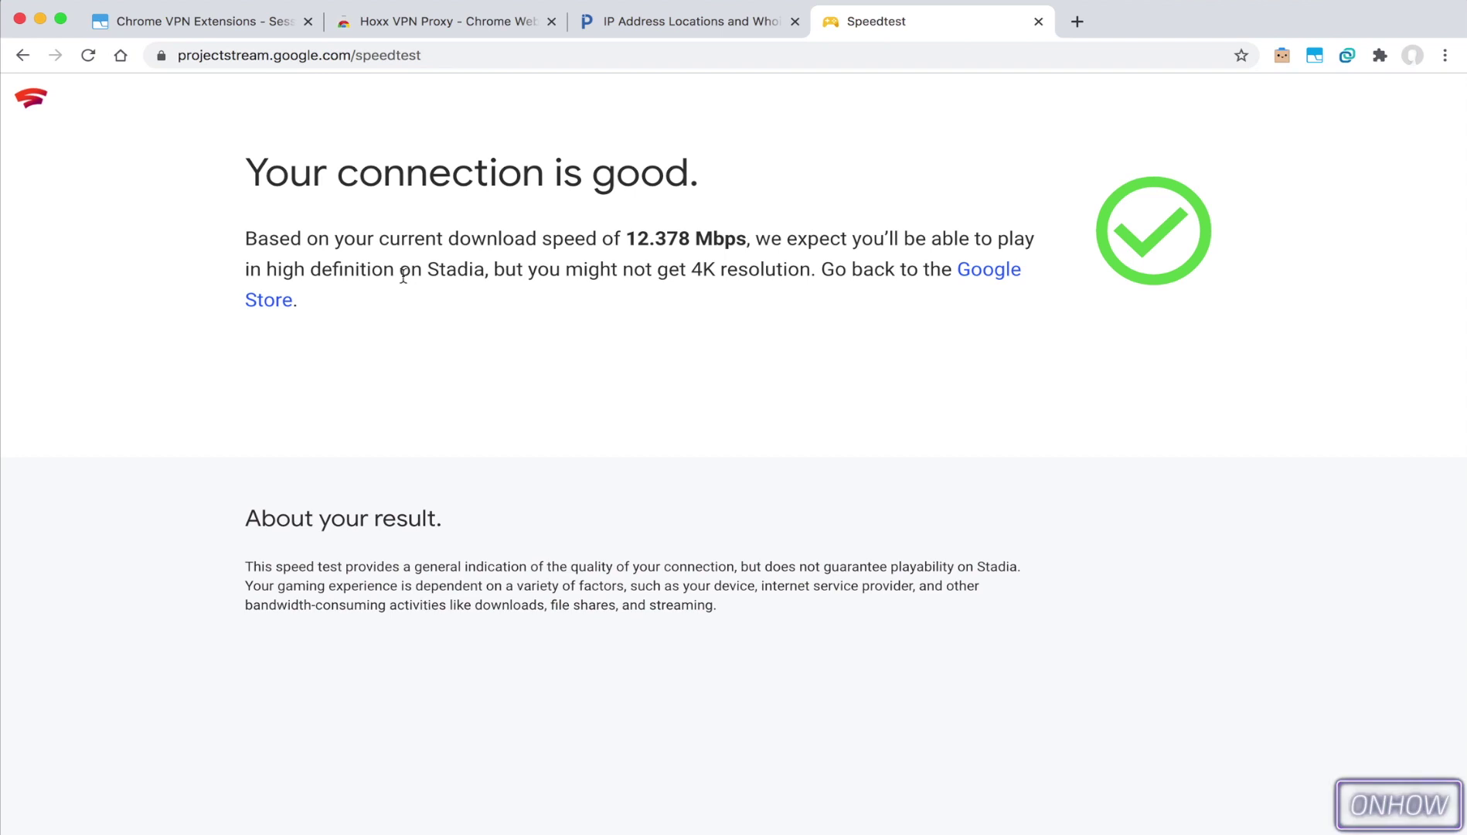
click(630, 238)
click(651, 237)
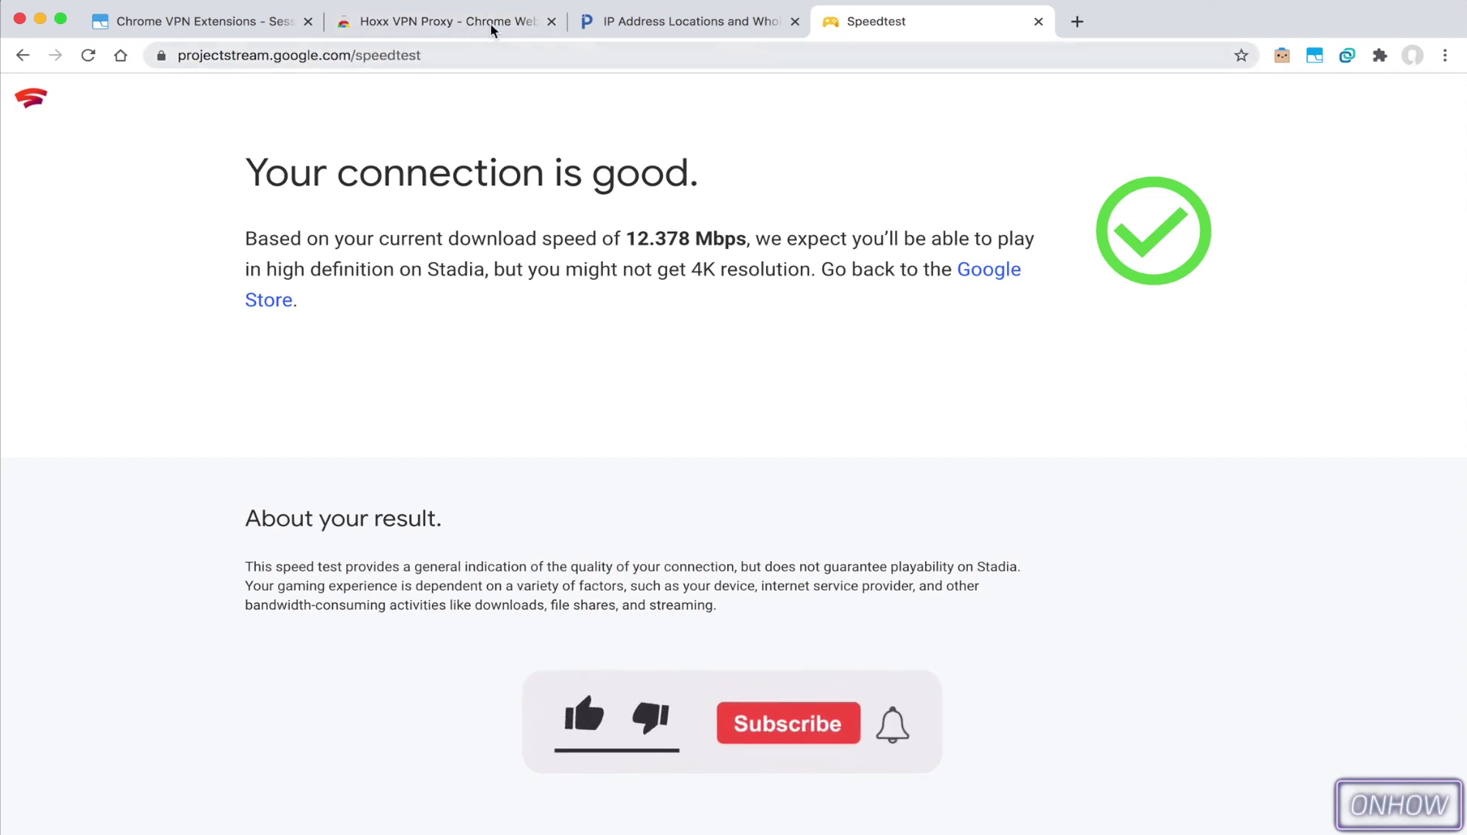
Step: Return to the Hoxx VPN Proxy Chrome Web Store tab and check the extension's title
click(455, 21)
drag(300, 235, 511, 235)
click(513, 237)
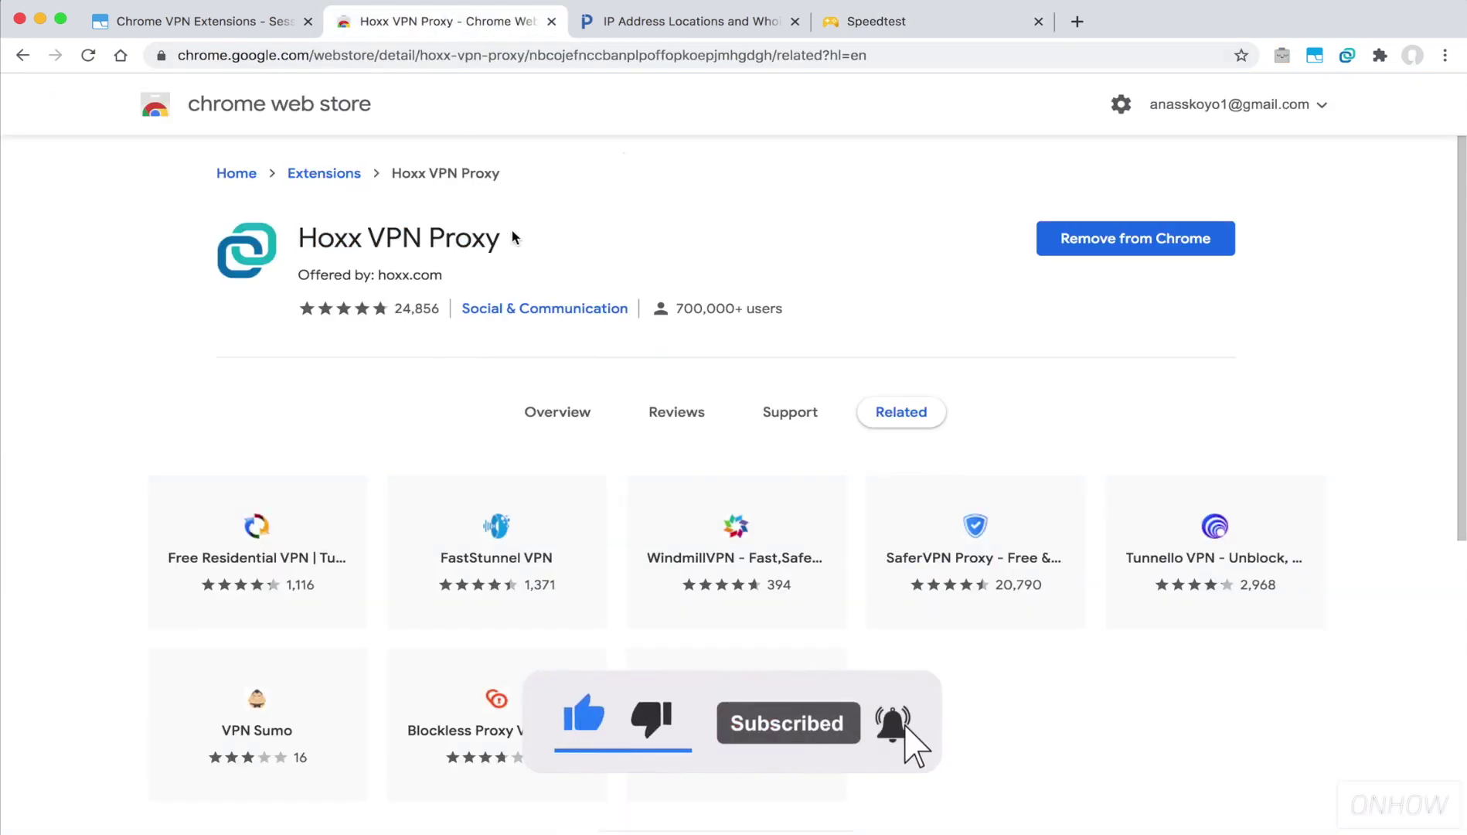